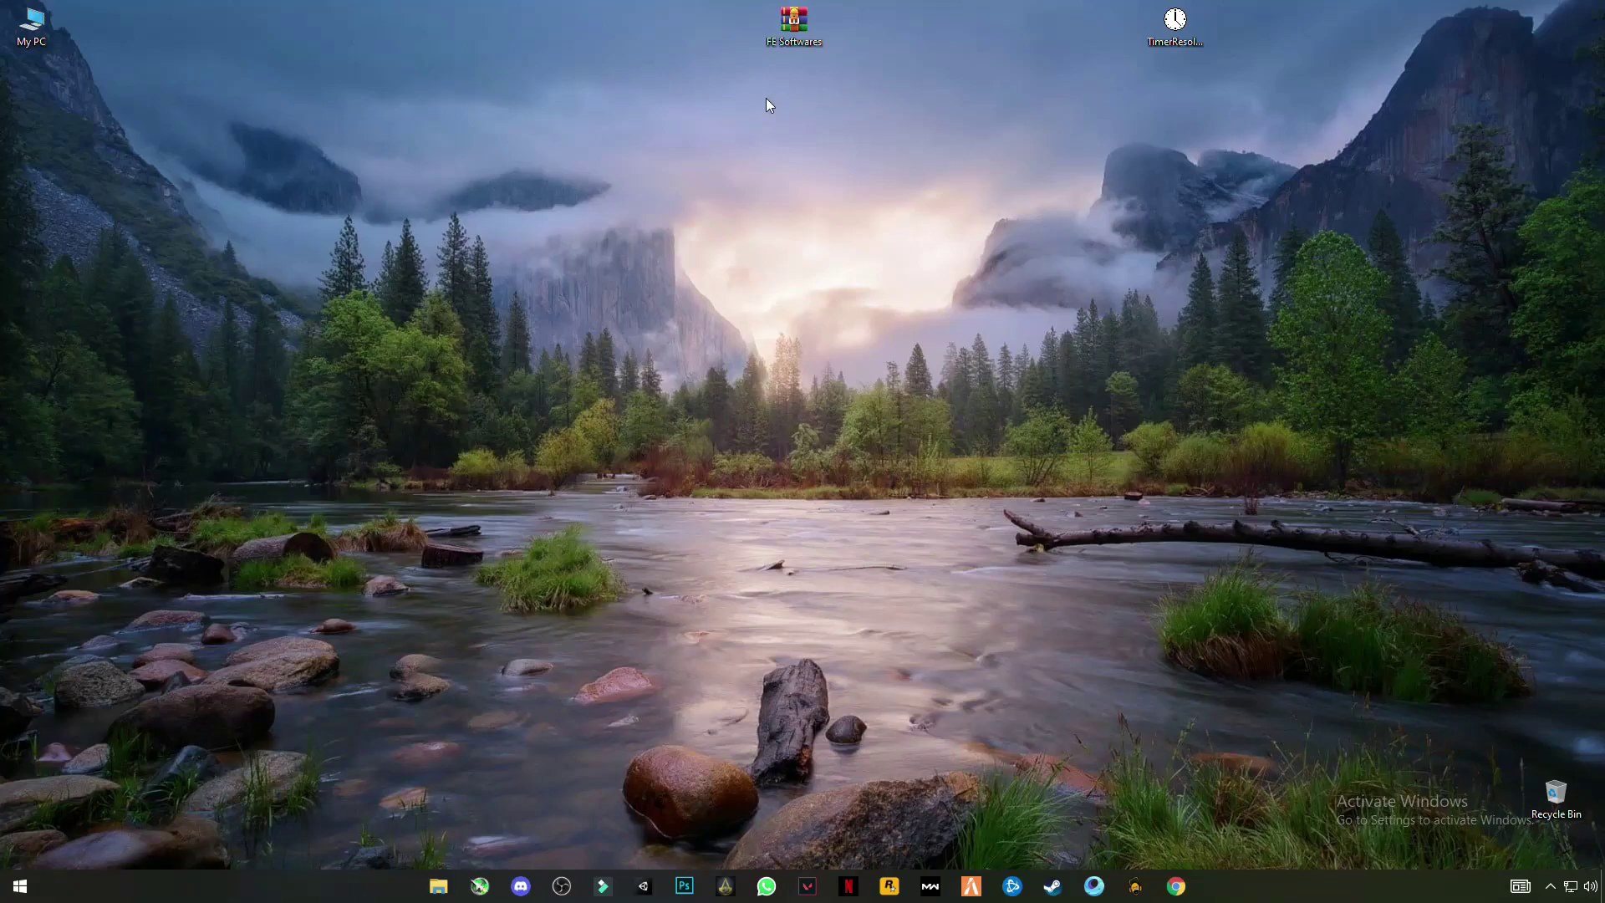
- Use WinRAR's Extract Here on the FE Softwares archive so its folder appears on the desktop
mouse_move(793, 25)
mouse_down()
mouse_move(745, 202)
mouse_move(839, 112)
mouse_up()
drag(850, 50, 830, 77)
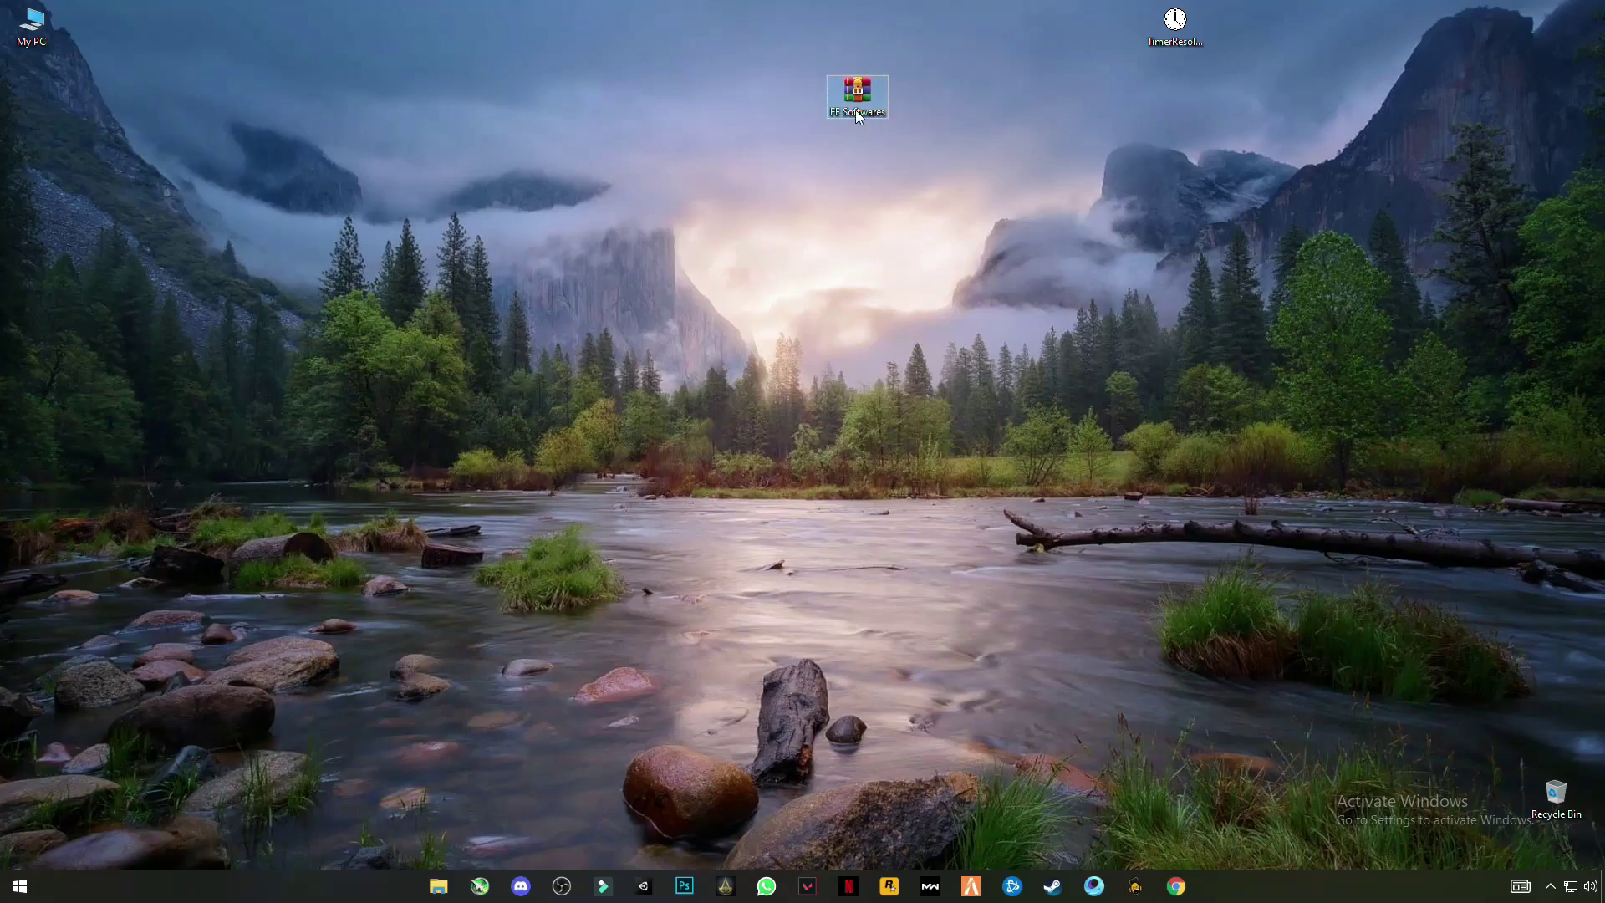
right_click(855, 107)
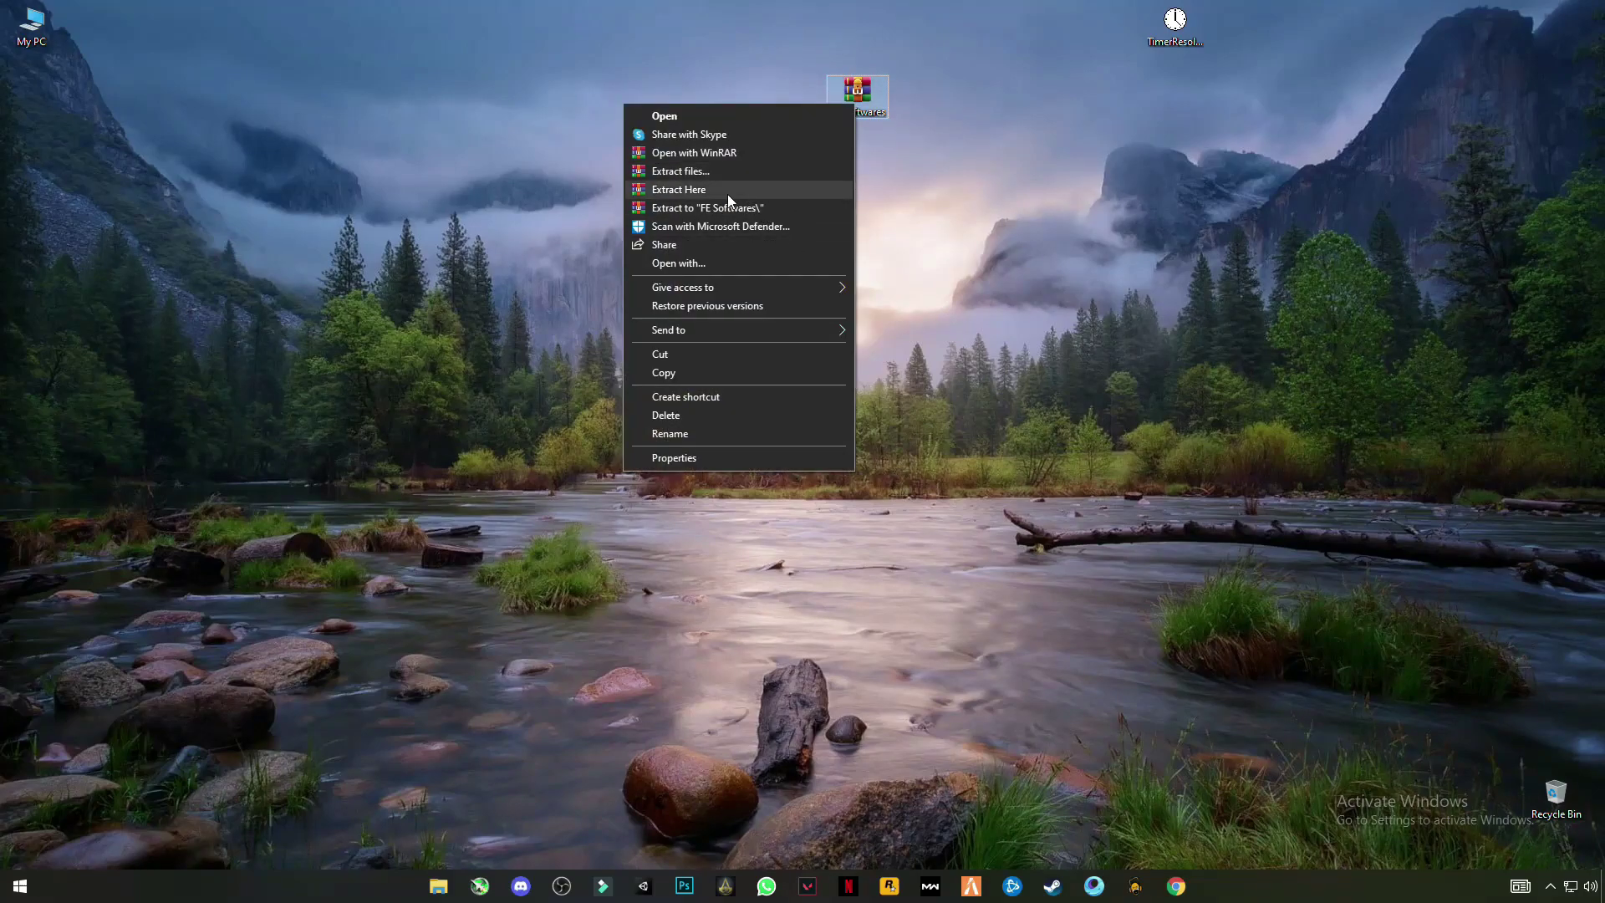
click(859, 118)
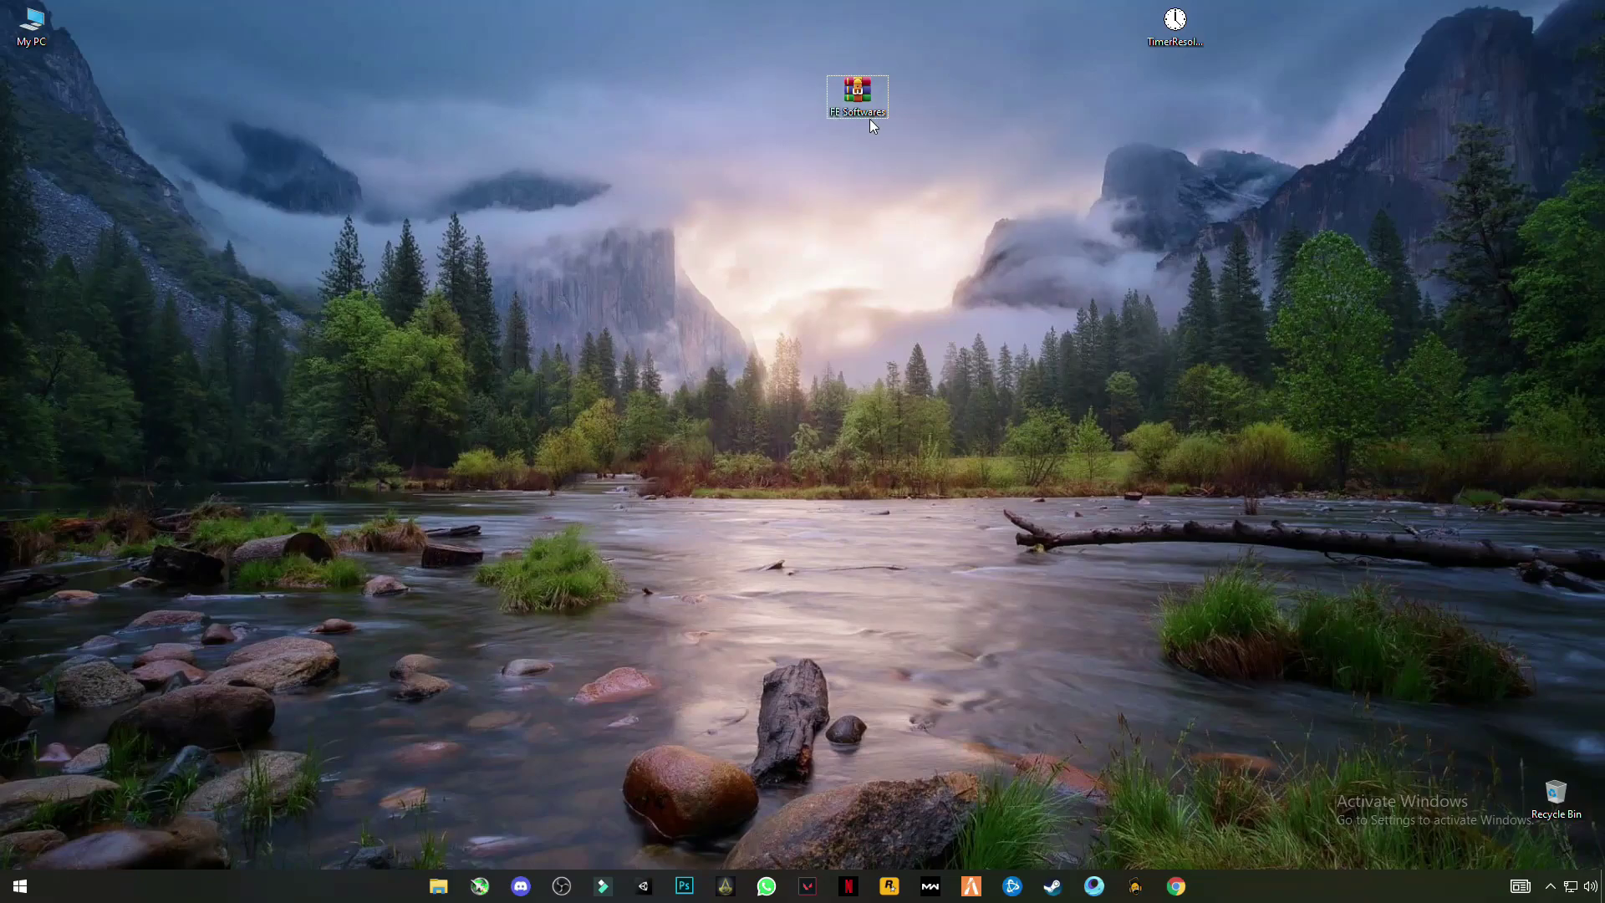
right_click(869, 104)
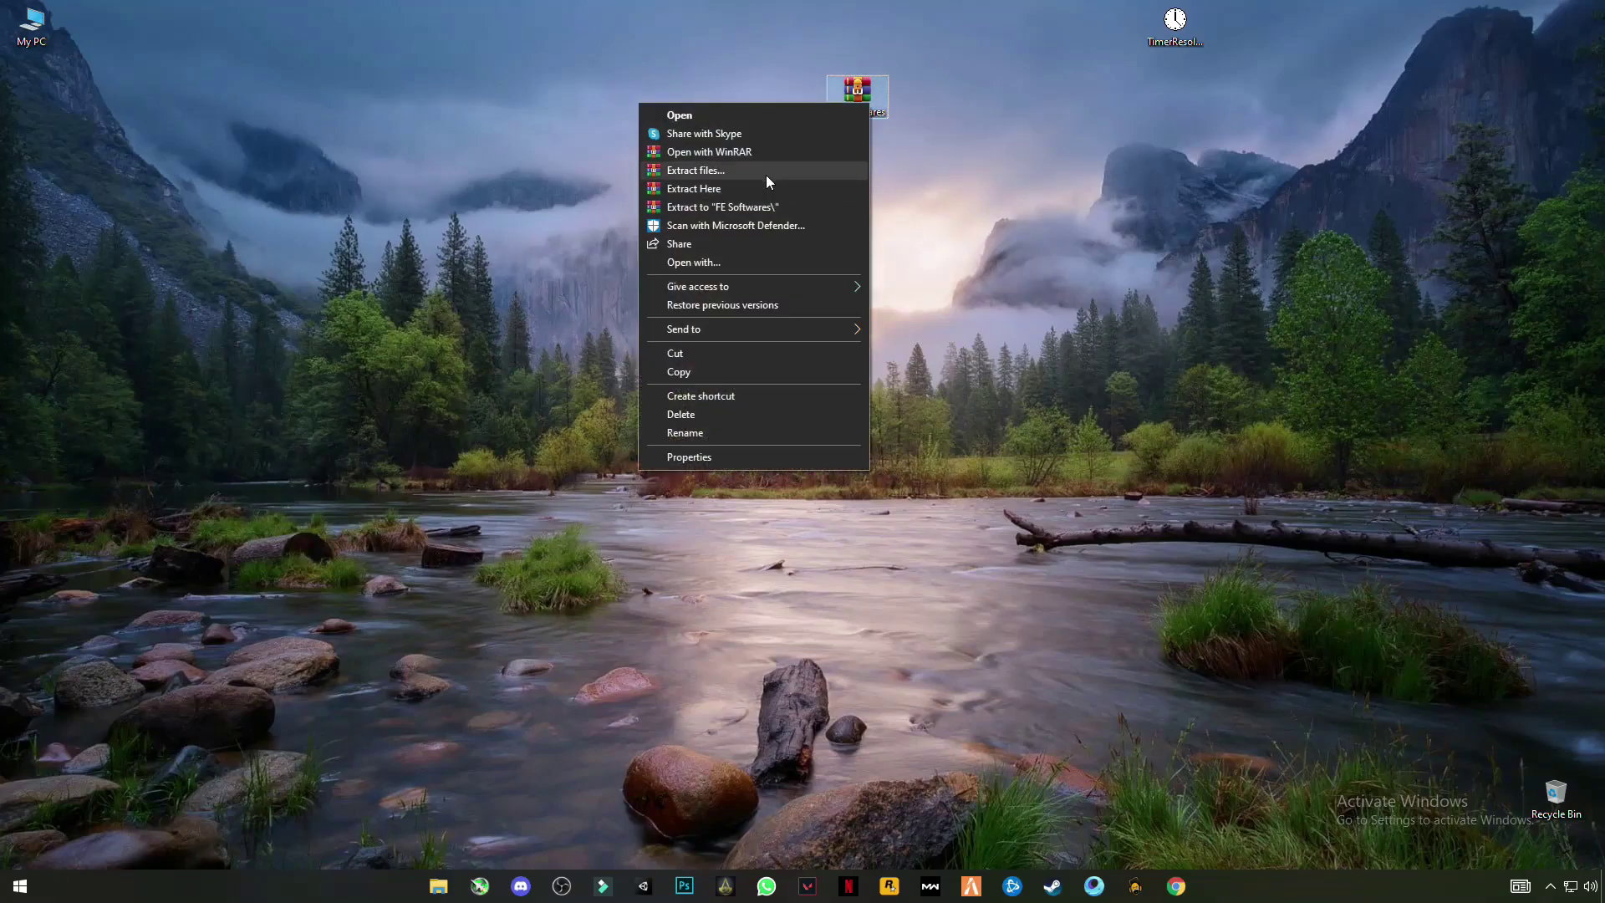
click(703, 190)
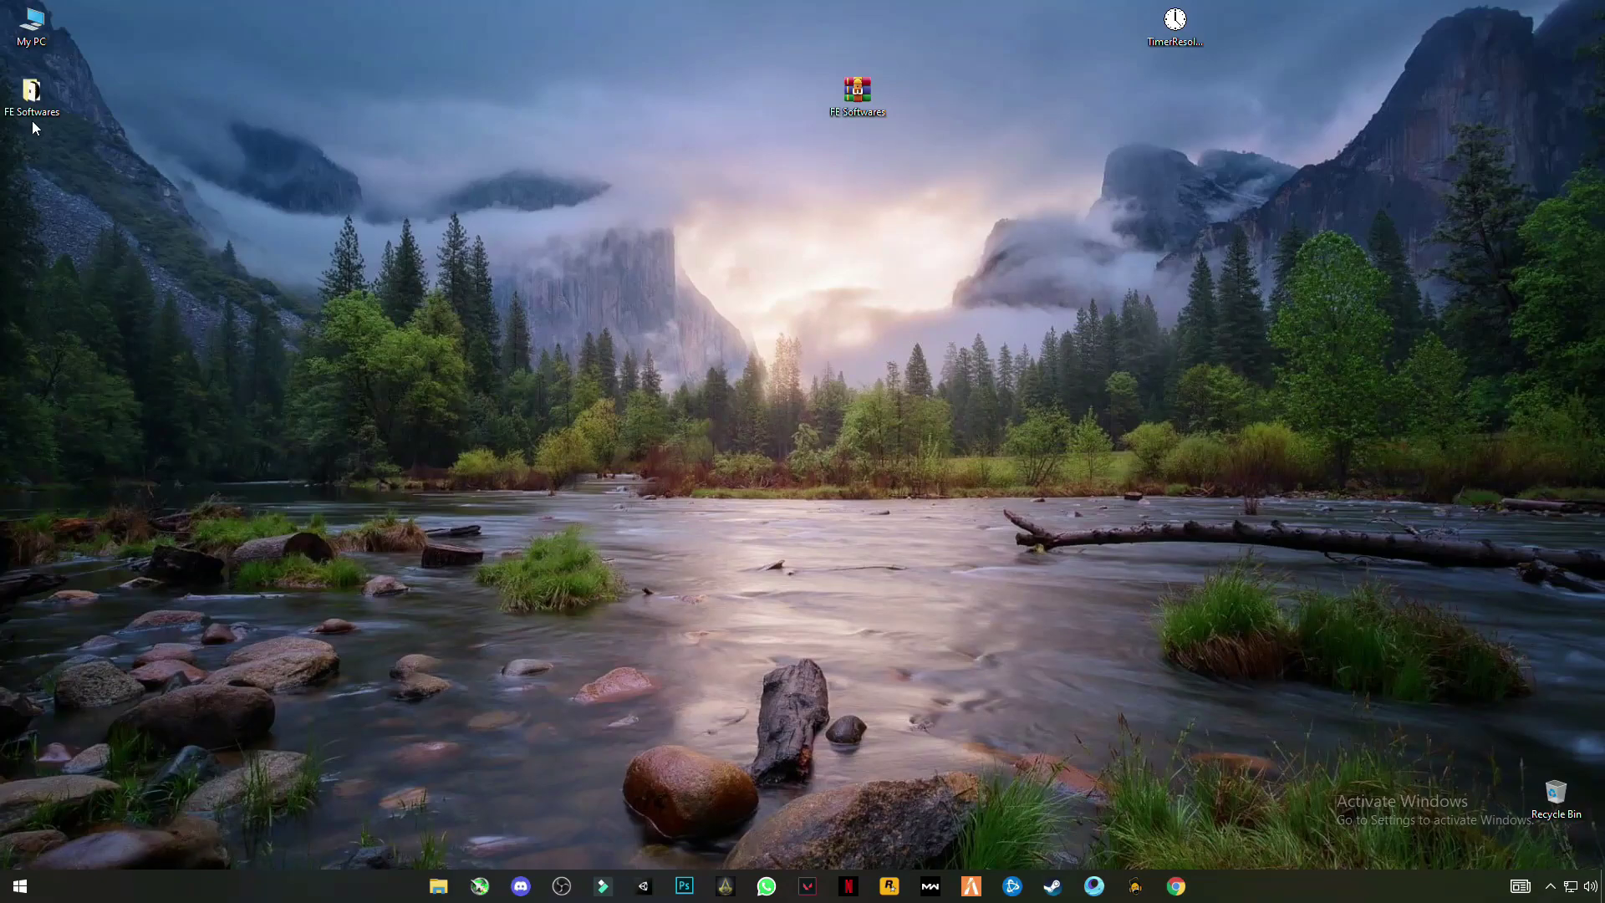
- Open the extracted FE Softwares folder and copy its FE SOFTWARES_Data folder
click(33, 110)
click(34, 111)
double_click(33, 104)
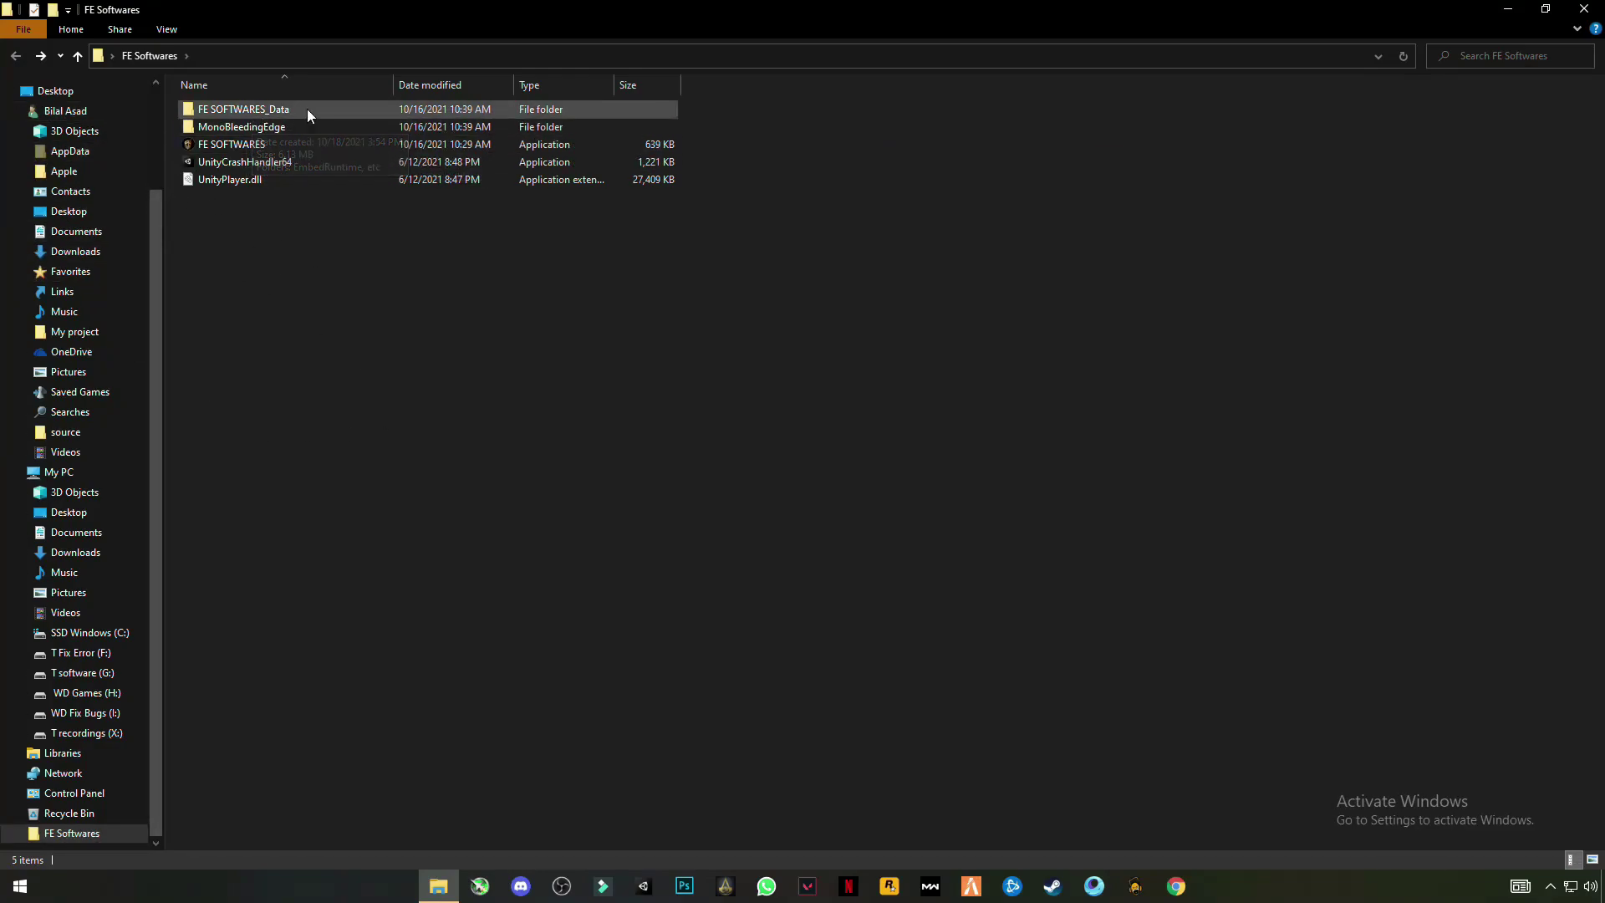
right_click(262, 117)
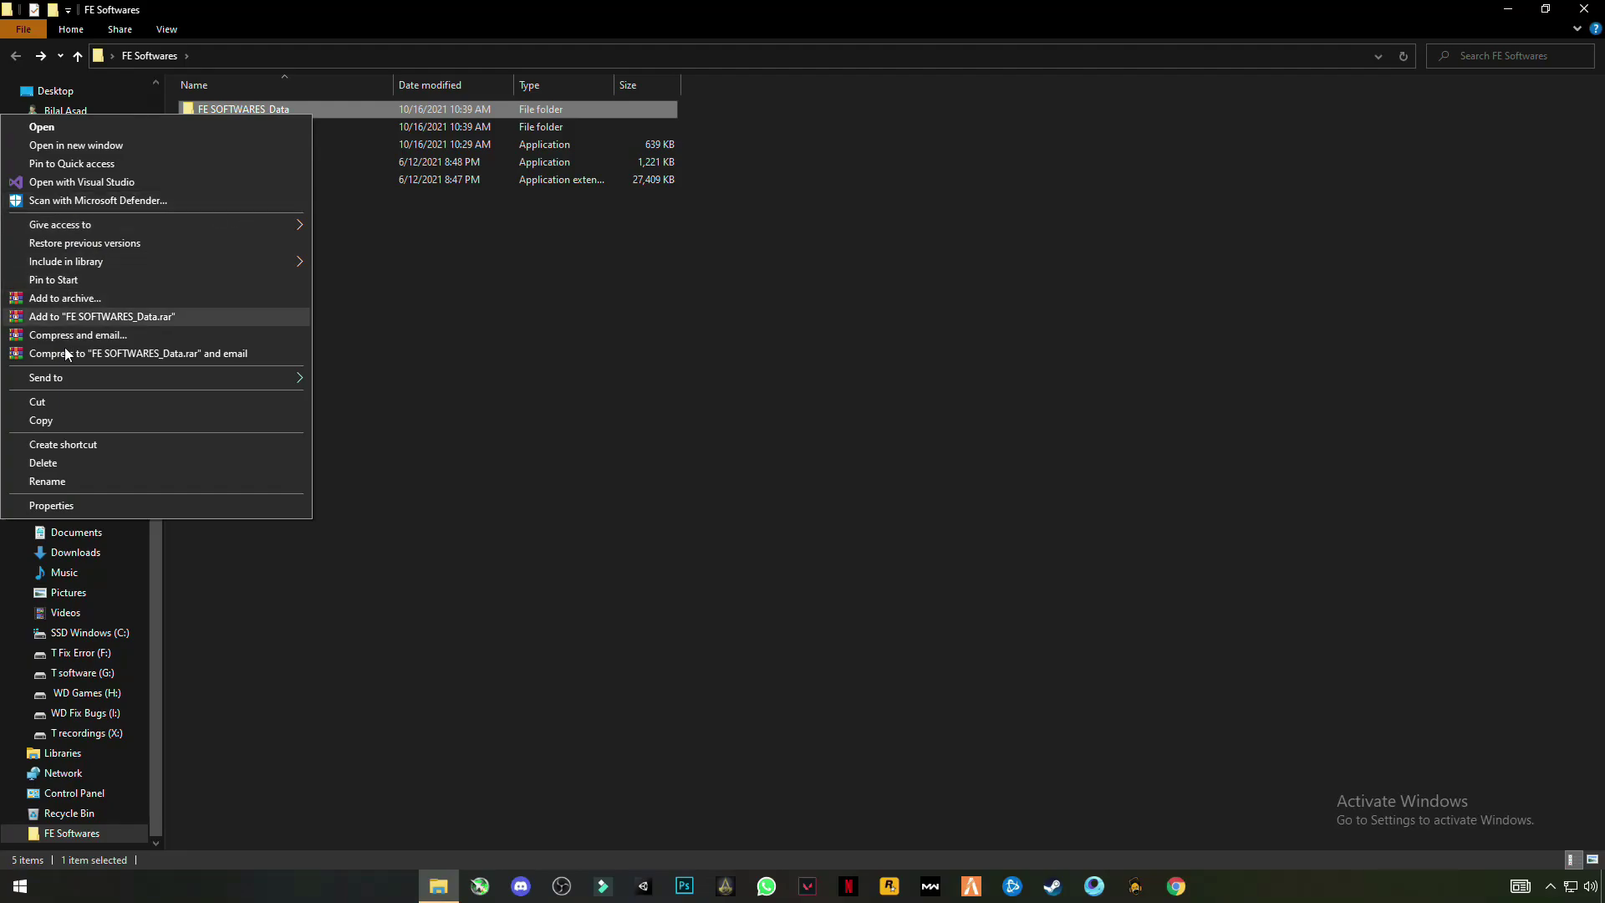
click(62, 421)
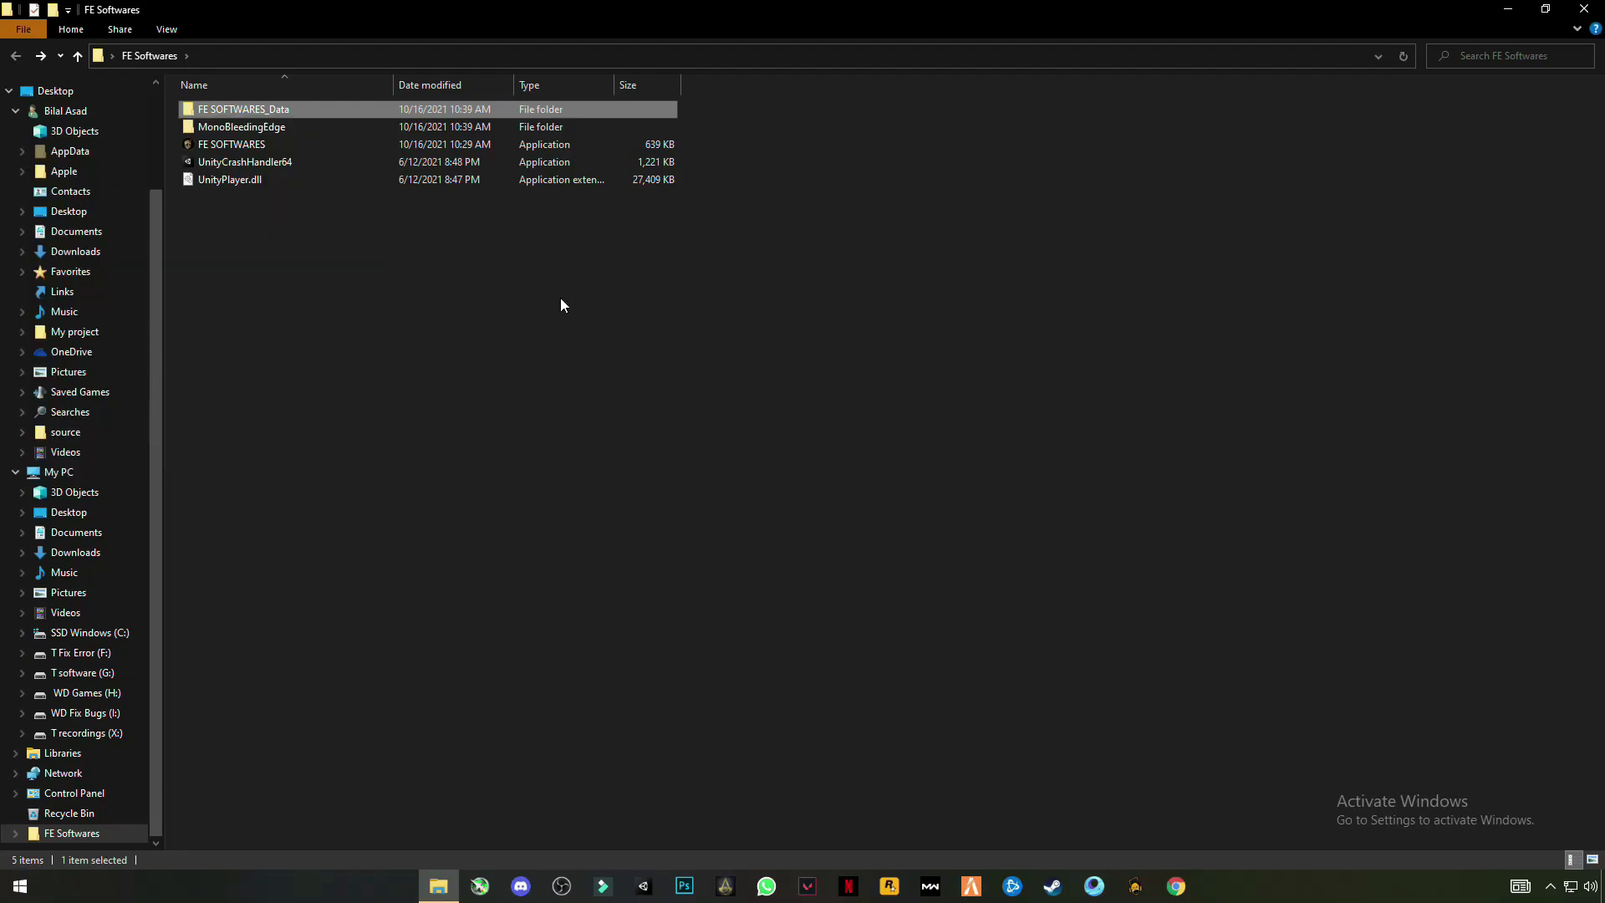
- Paste FE SOFTWARES_Data into the SSD Windows (C:) drive root, then close the window
click(1507, 10)
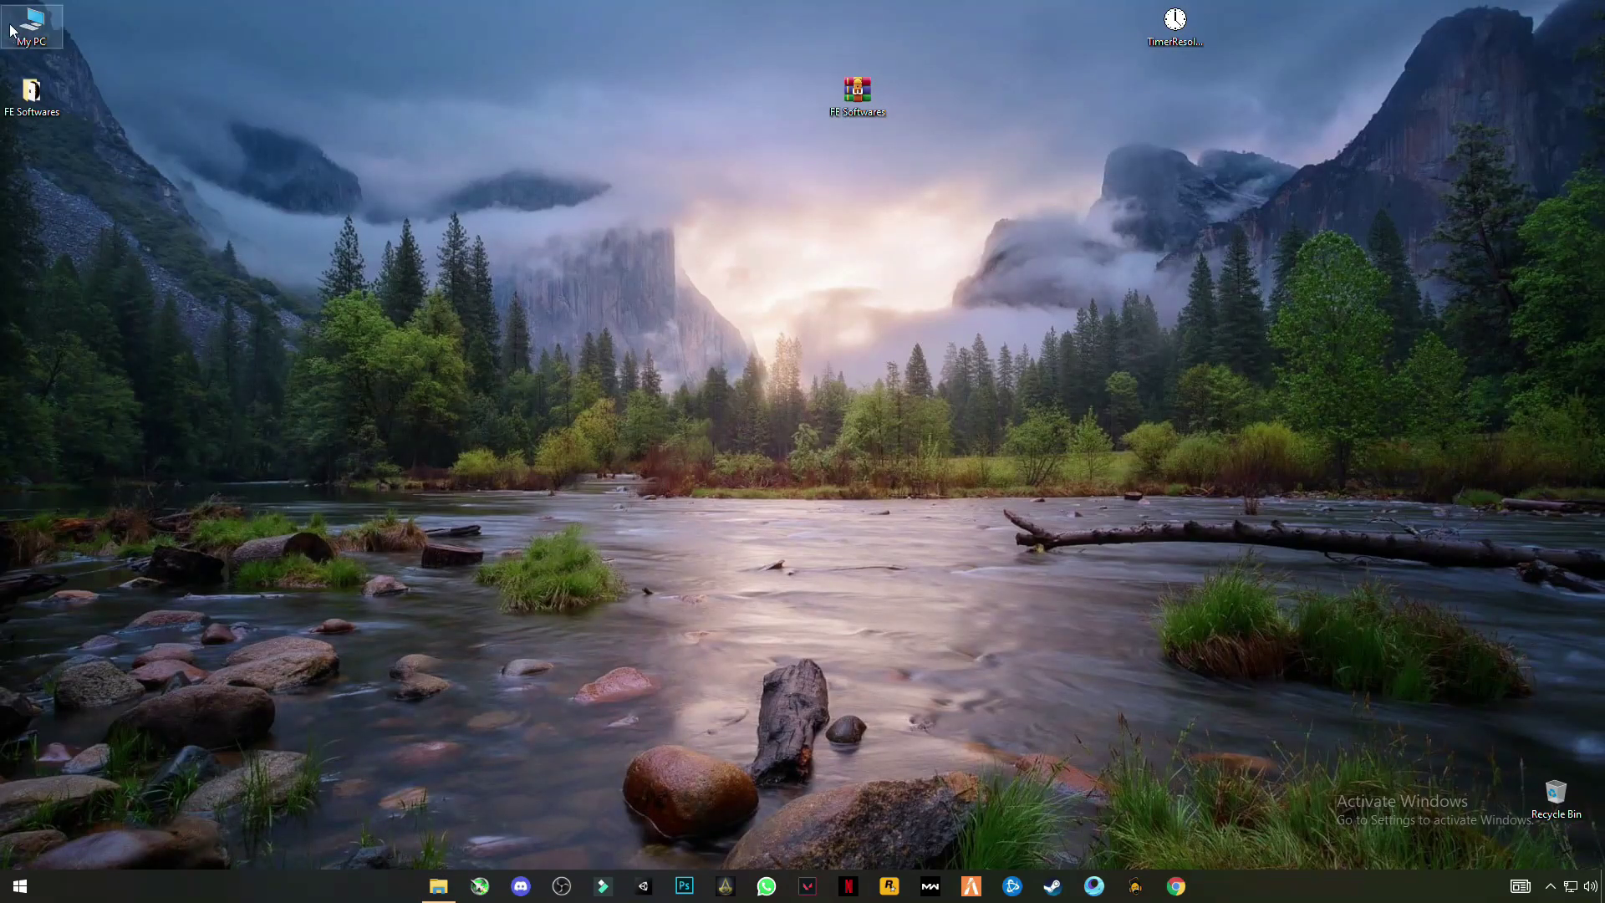
double_click(32, 45)
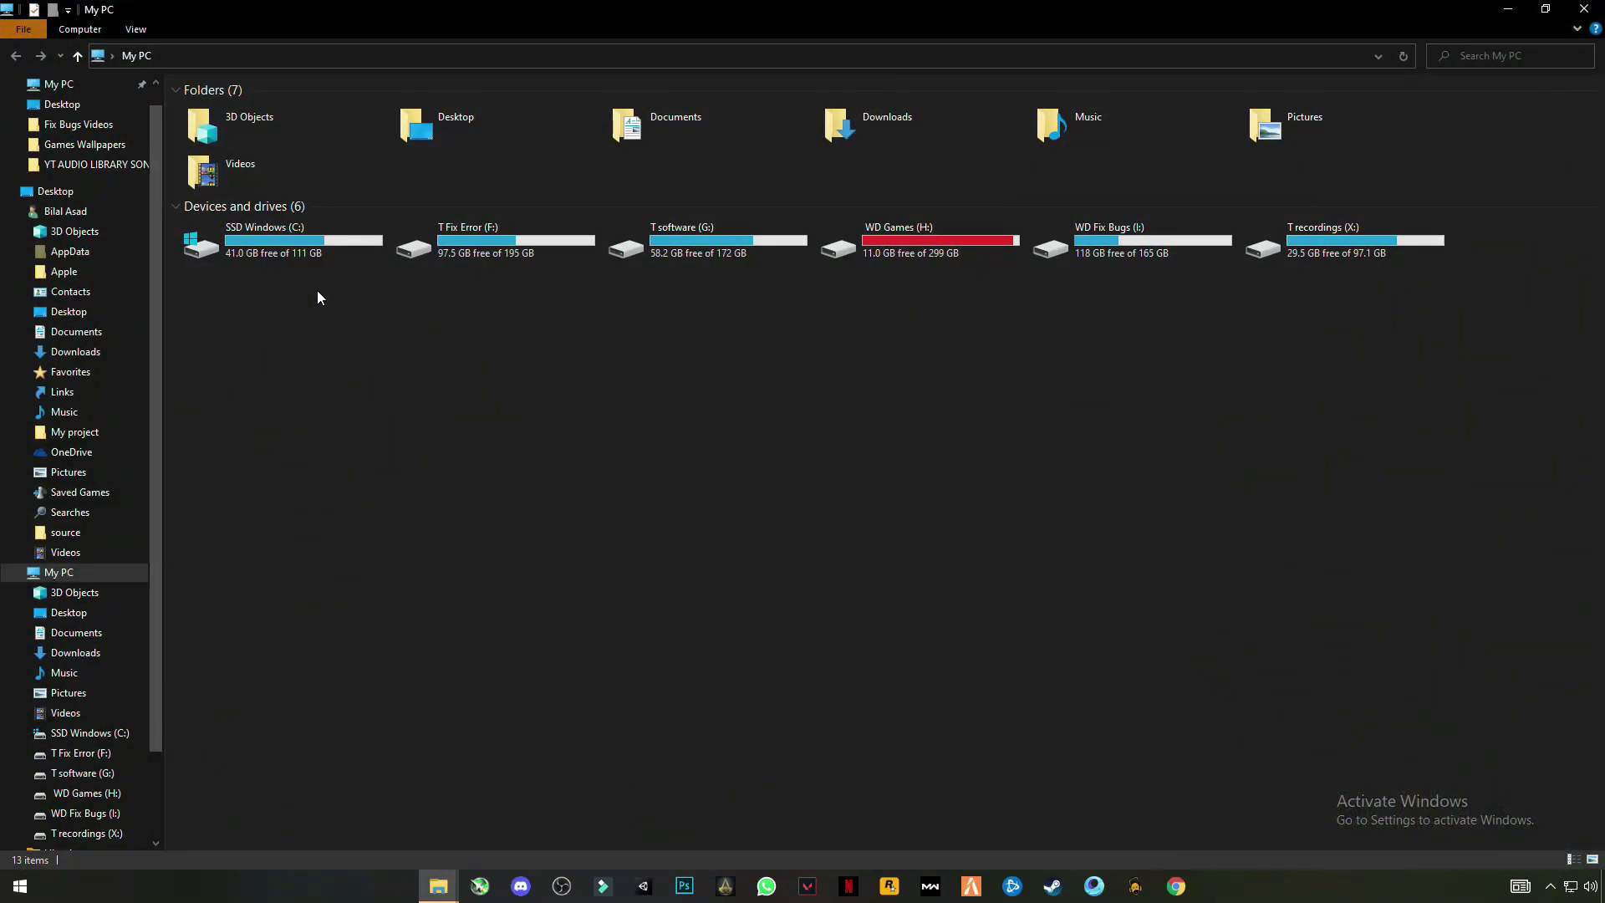
double_click(291, 244)
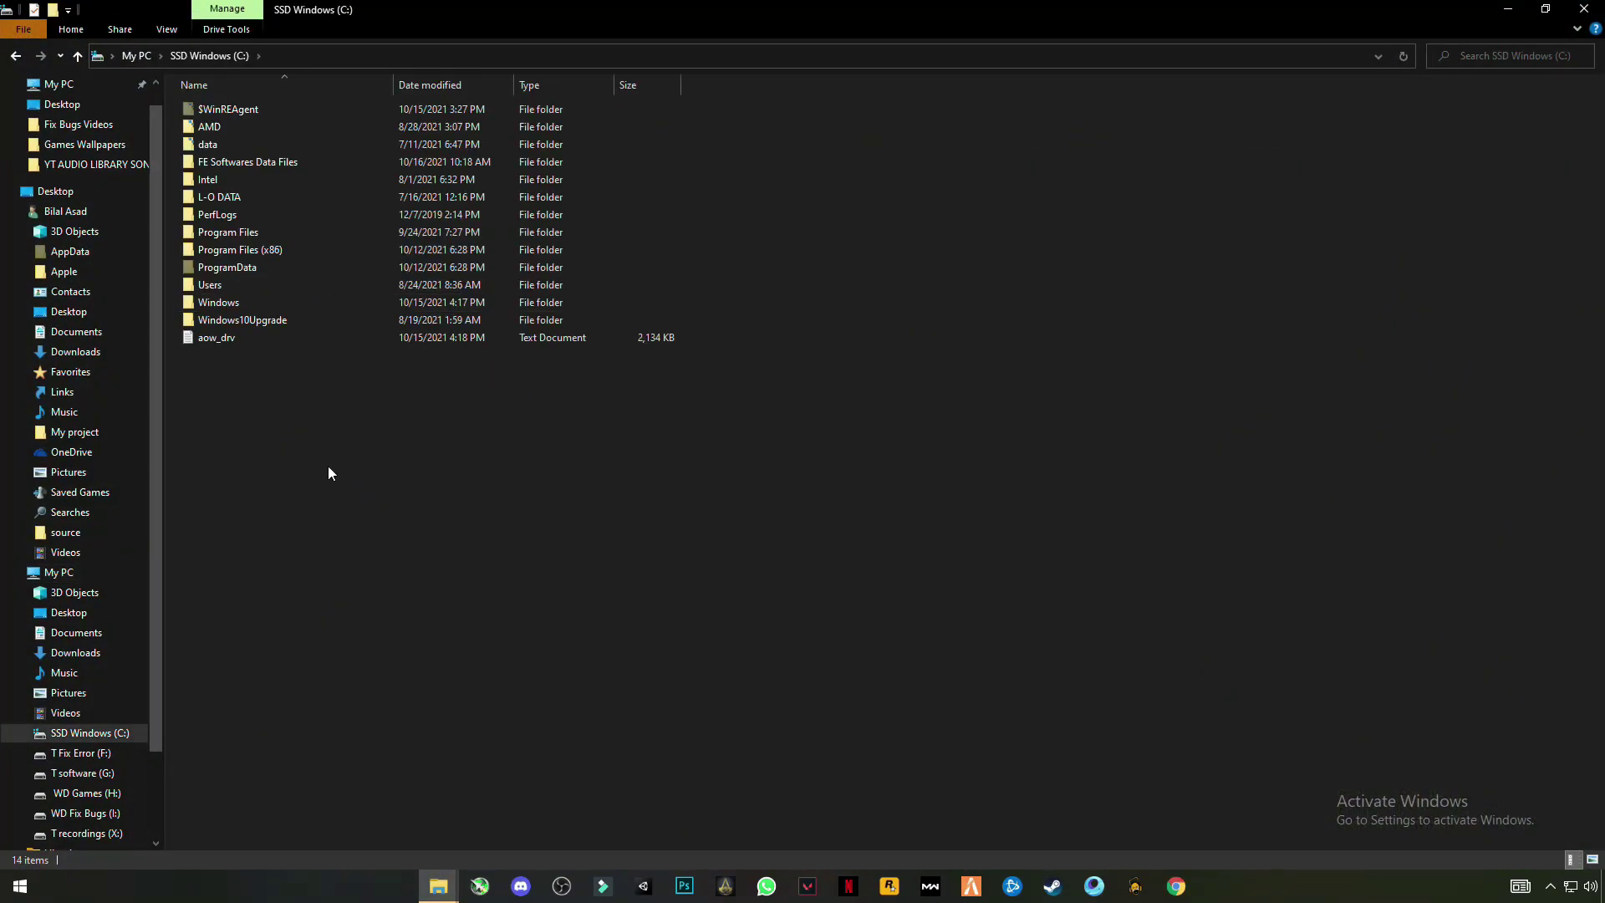
right_click(210, 567)
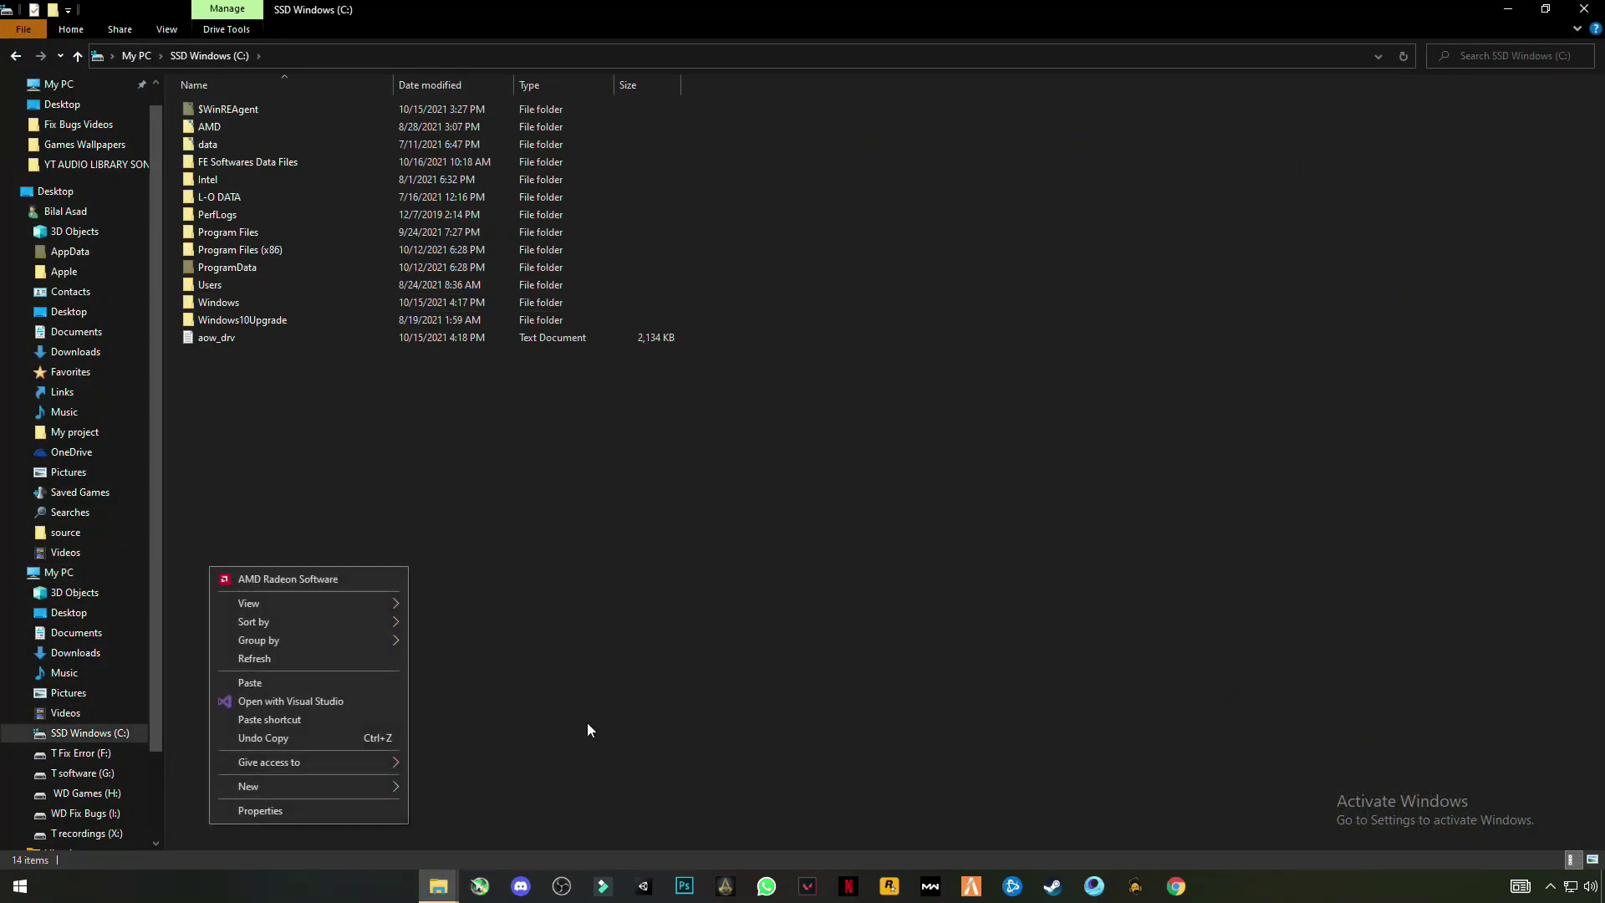
click(297, 682)
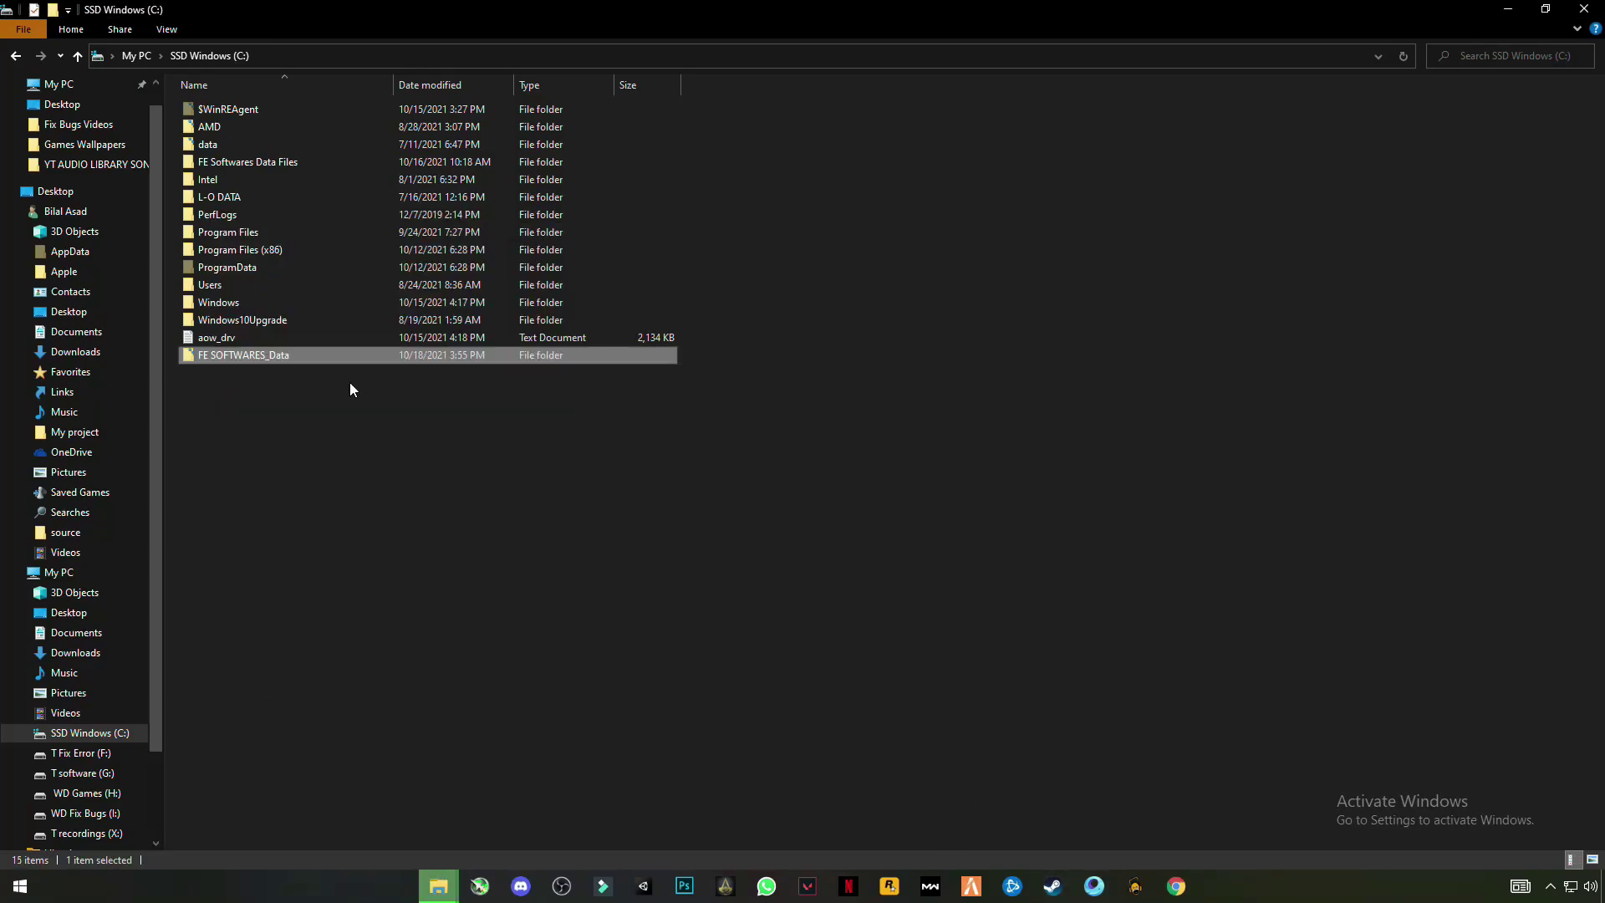
click(1584, 9)
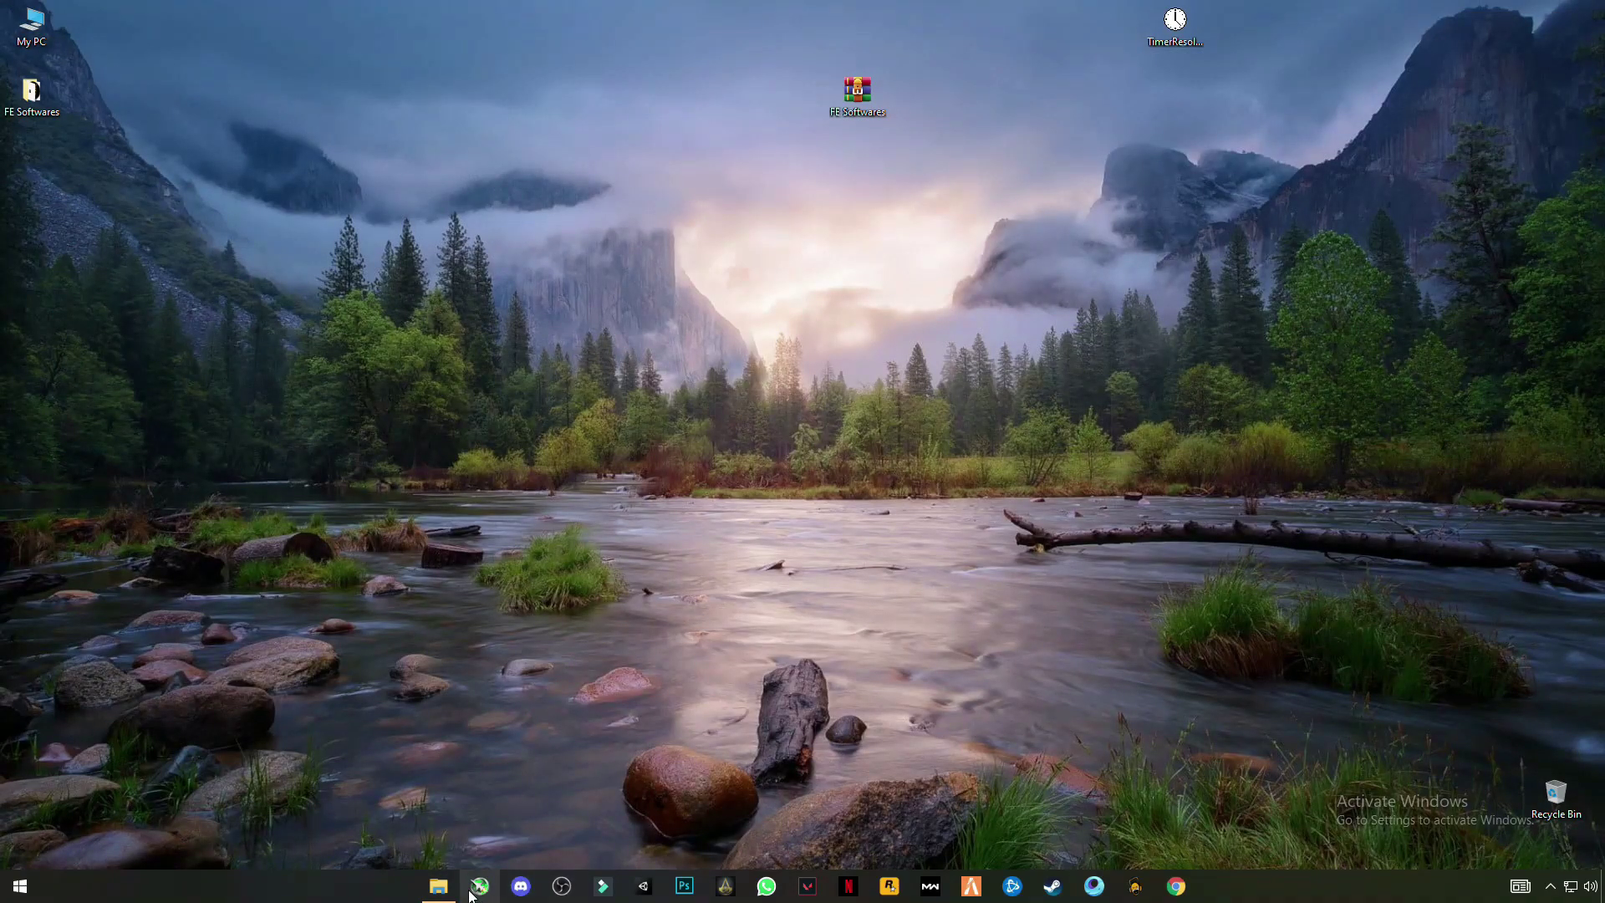
- Run the FE SOFTWARES application as administrator and approve the UAC prompt
click(438, 886)
click(246, 407)
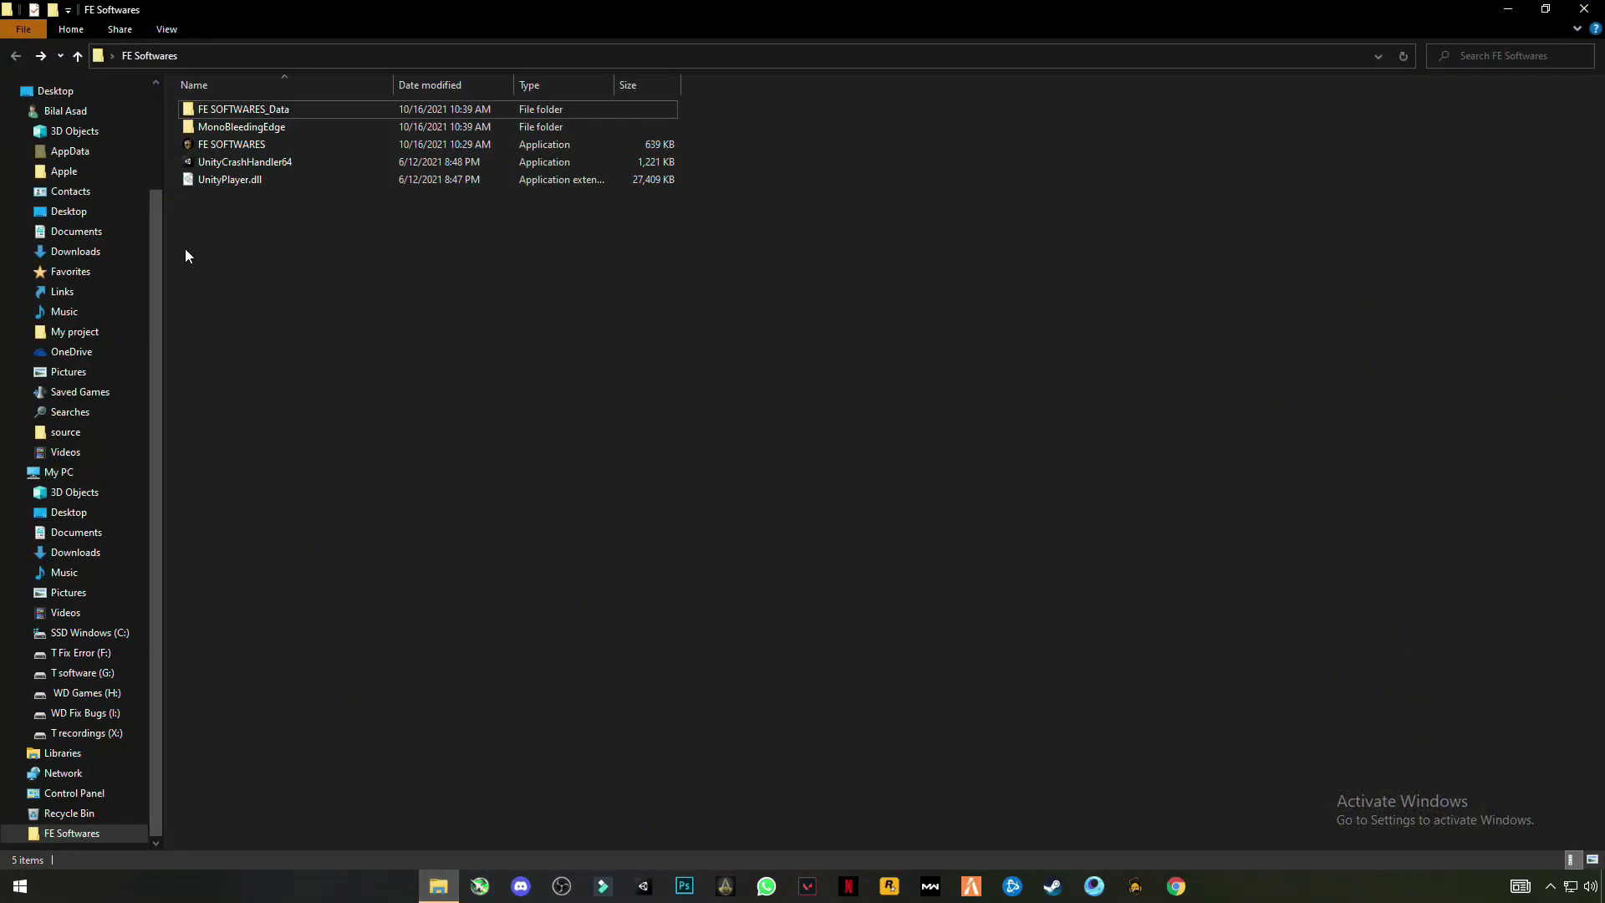
right_click(243, 147)
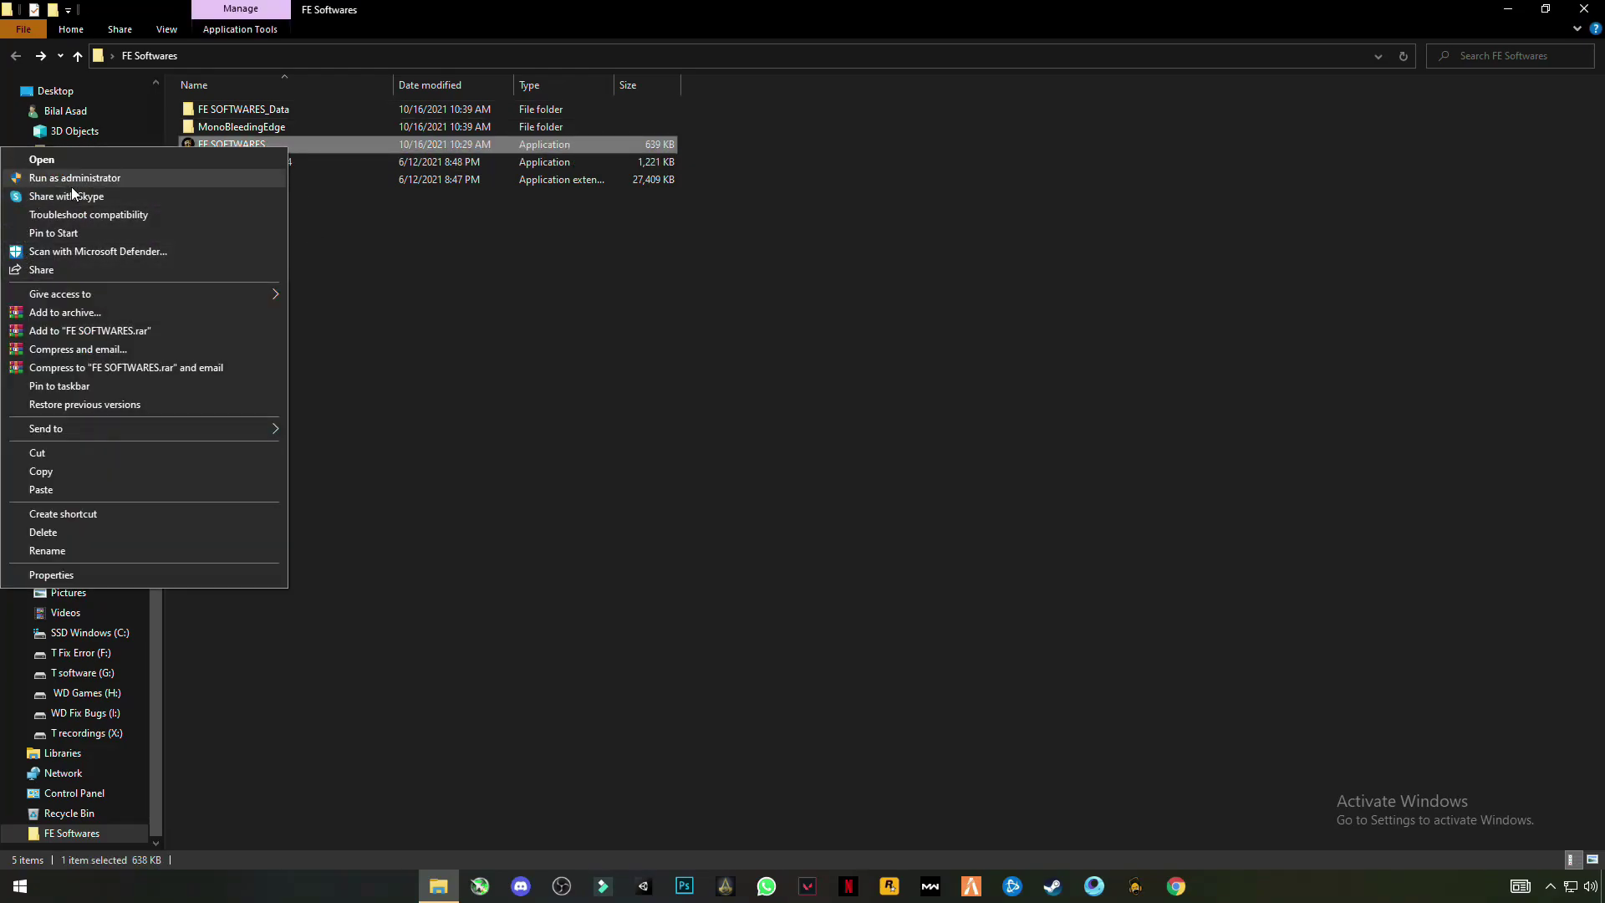
click(71, 184)
click(716, 561)
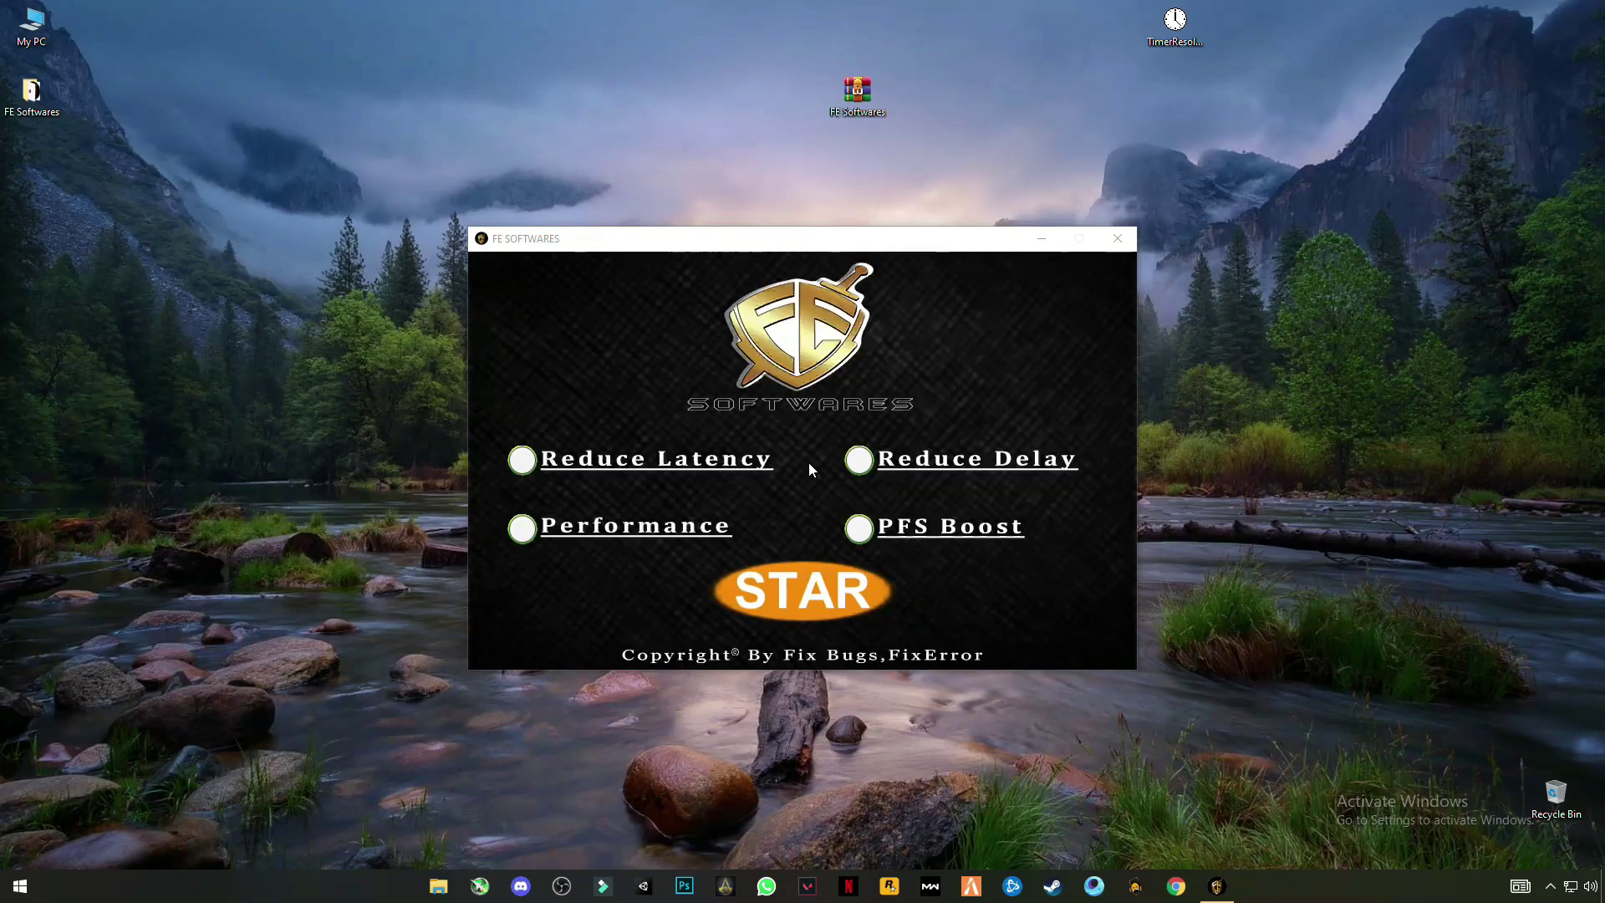
- Toggle the option circles until Reduce Delay alone is ticked, clearing Reduce Latency, Performance and PFS Boost
mouse_move(807, 243)
mouse_down()
mouse_move(823, 175)
mouse_move(814, 226)
mouse_up()
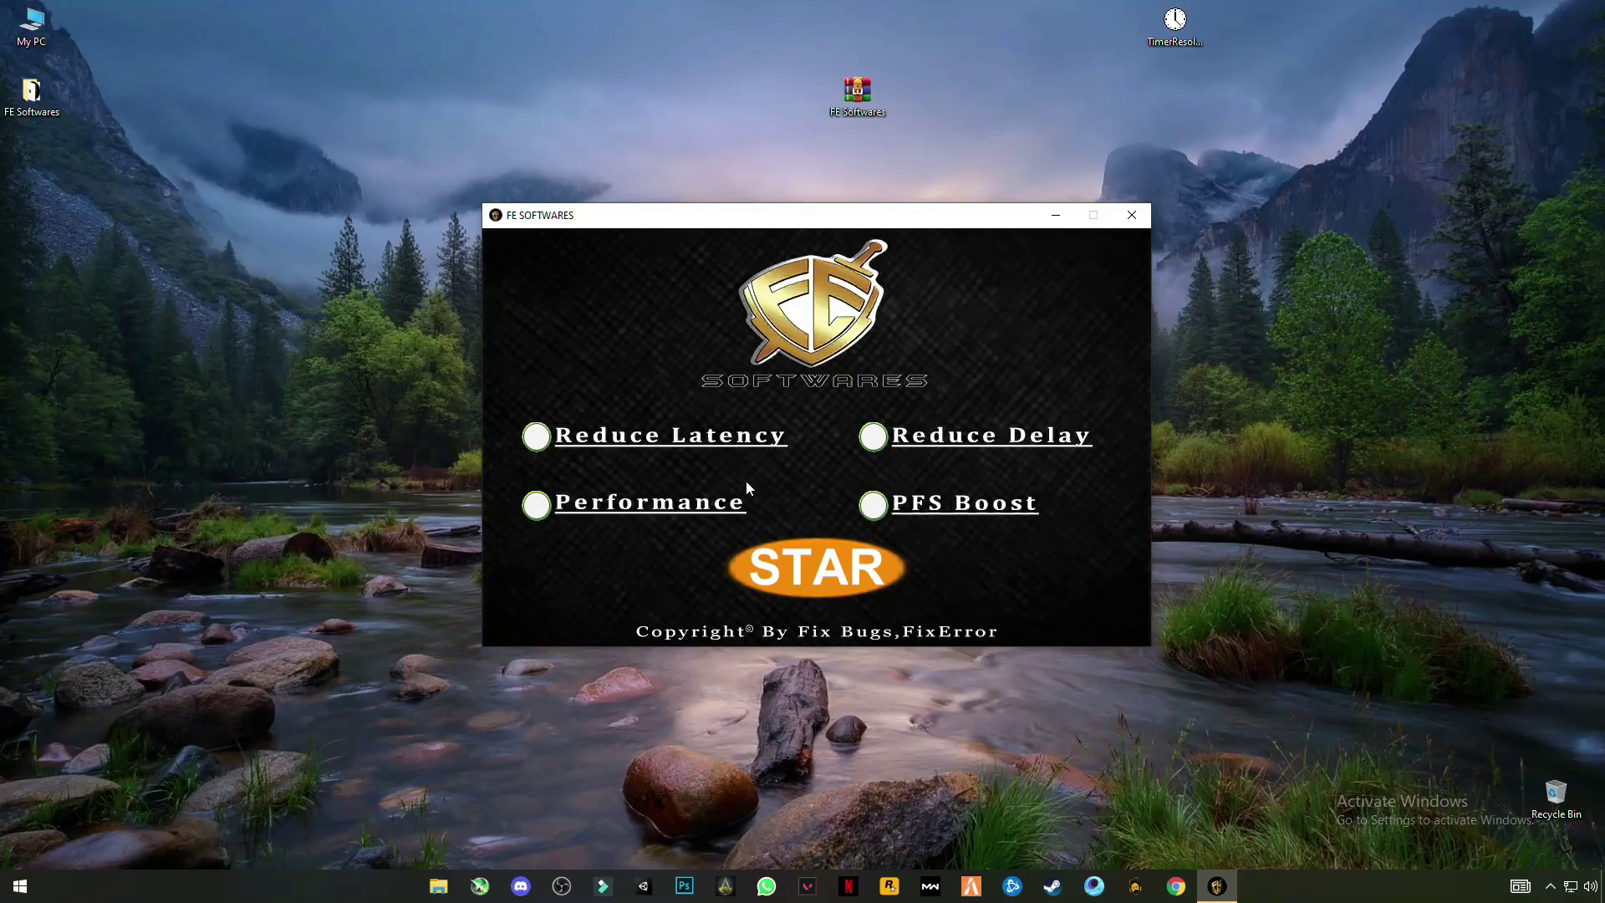
click(537, 436)
click(872, 436)
click(872, 505)
click(536, 505)
click(536, 505)
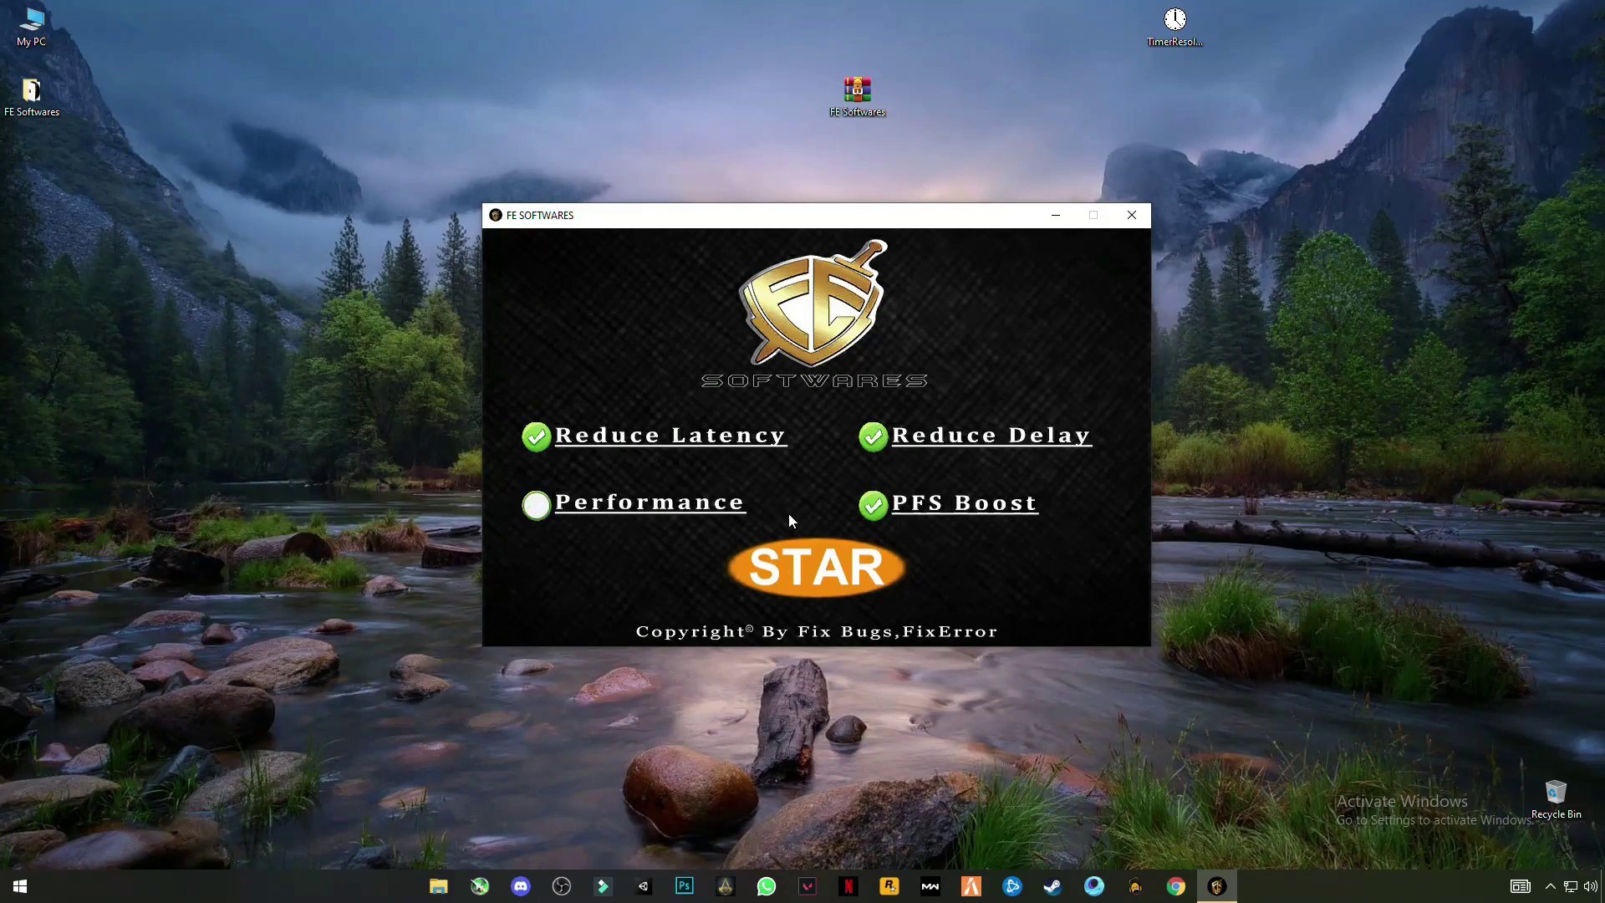
click(873, 505)
click(877, 441)
click(872, 436)
click(536, 436)
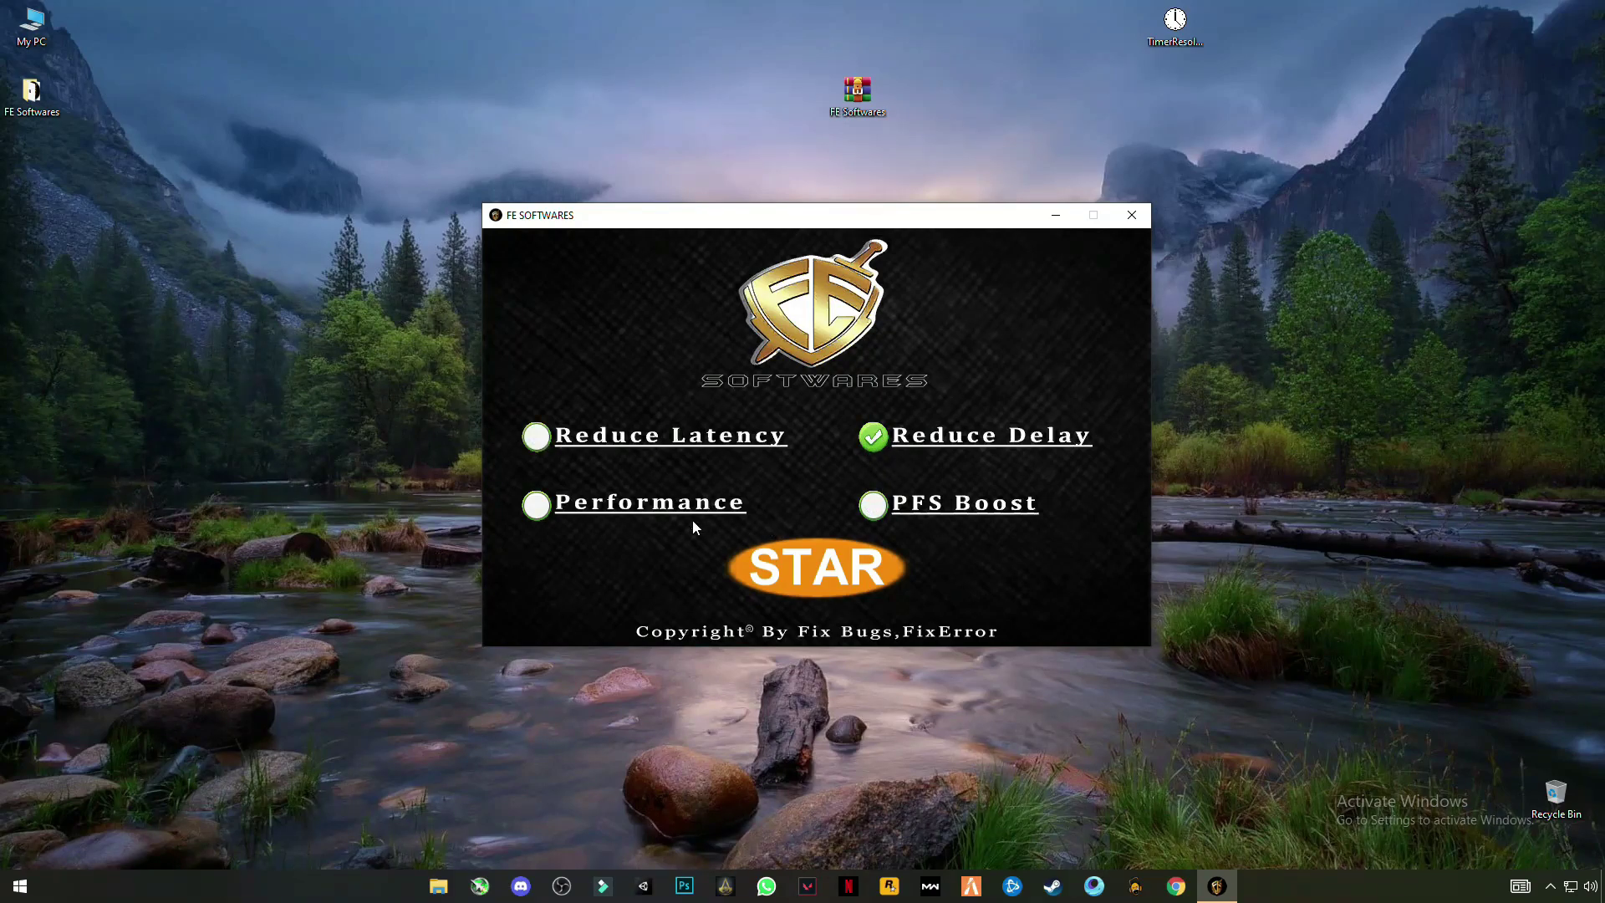
- Start the Reduce Delay optimization and press Enter through the console messages until it closes
click(819, 579)
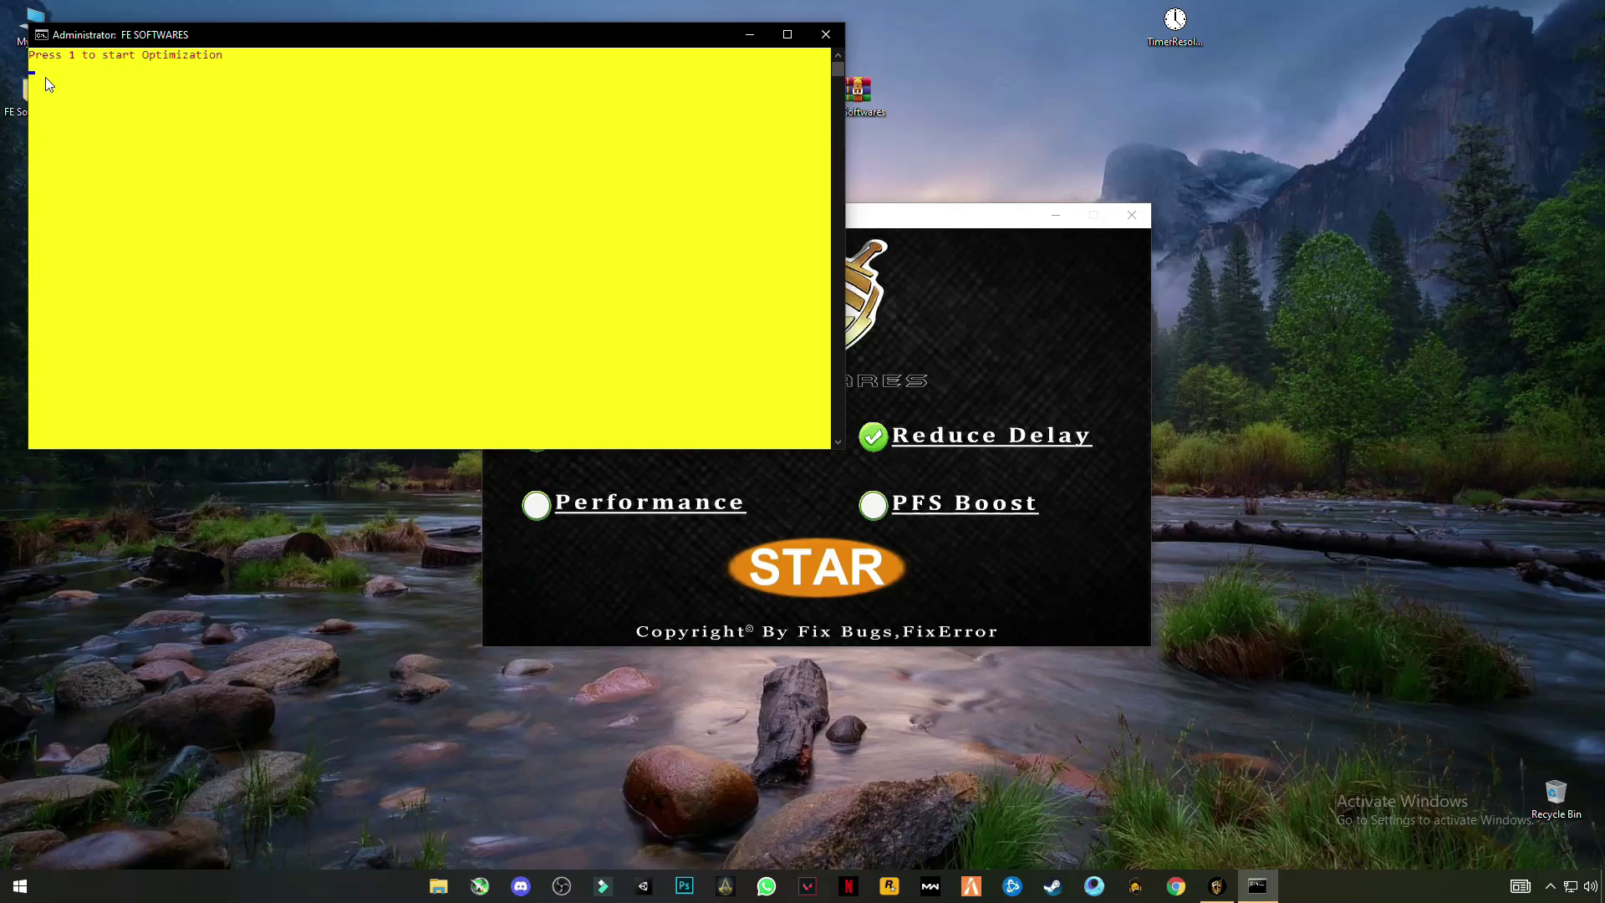
text(1)
key(Return)
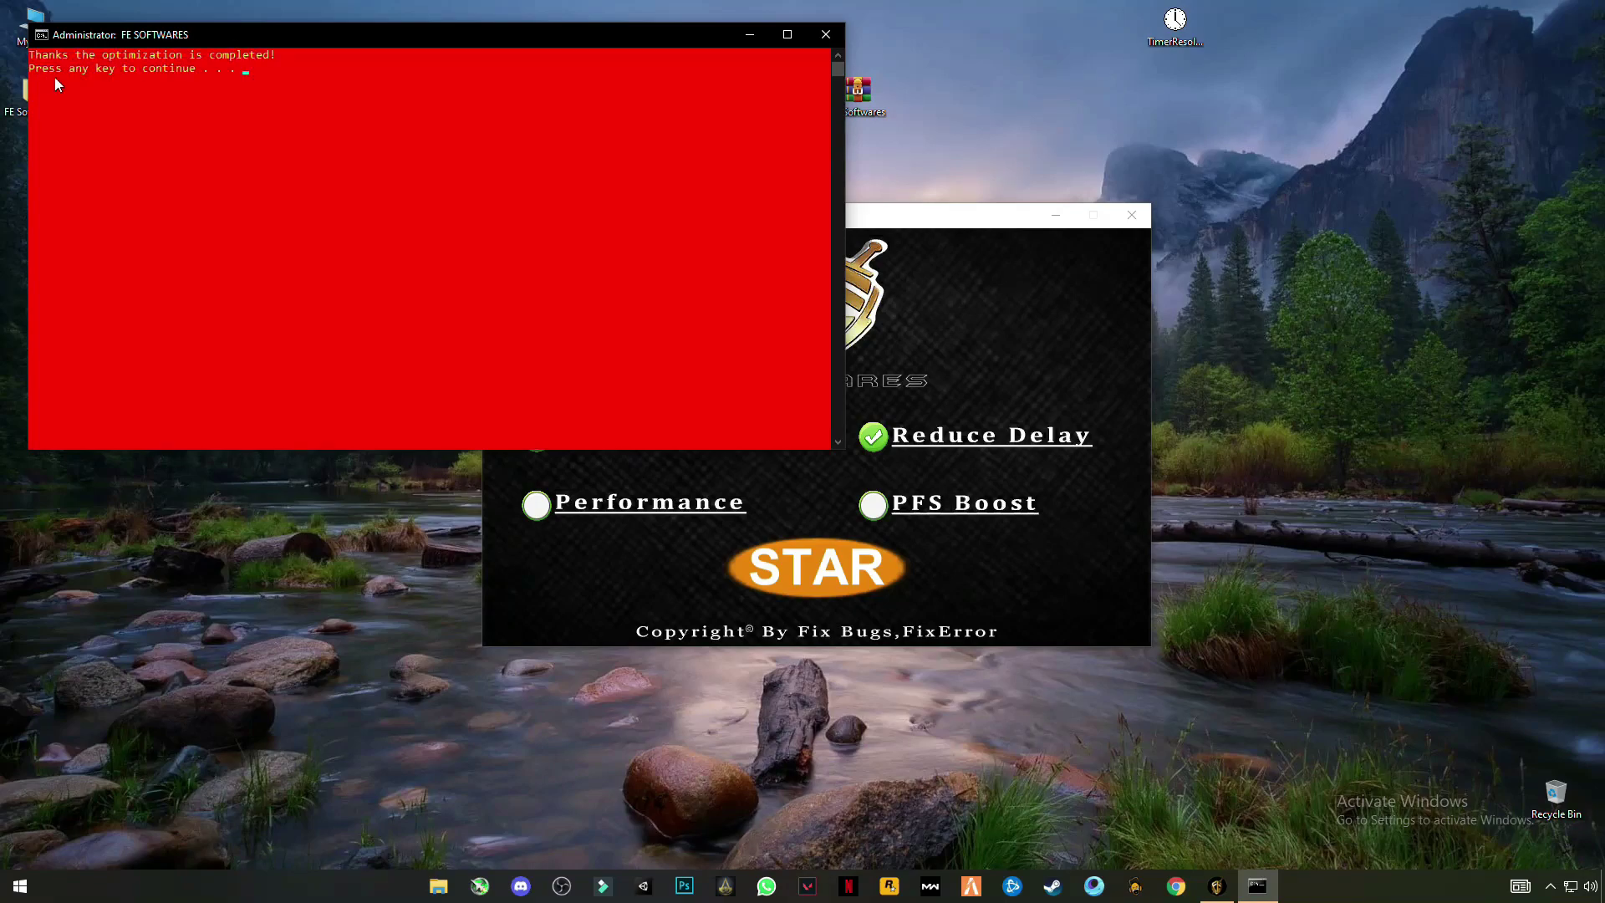
key(Return)
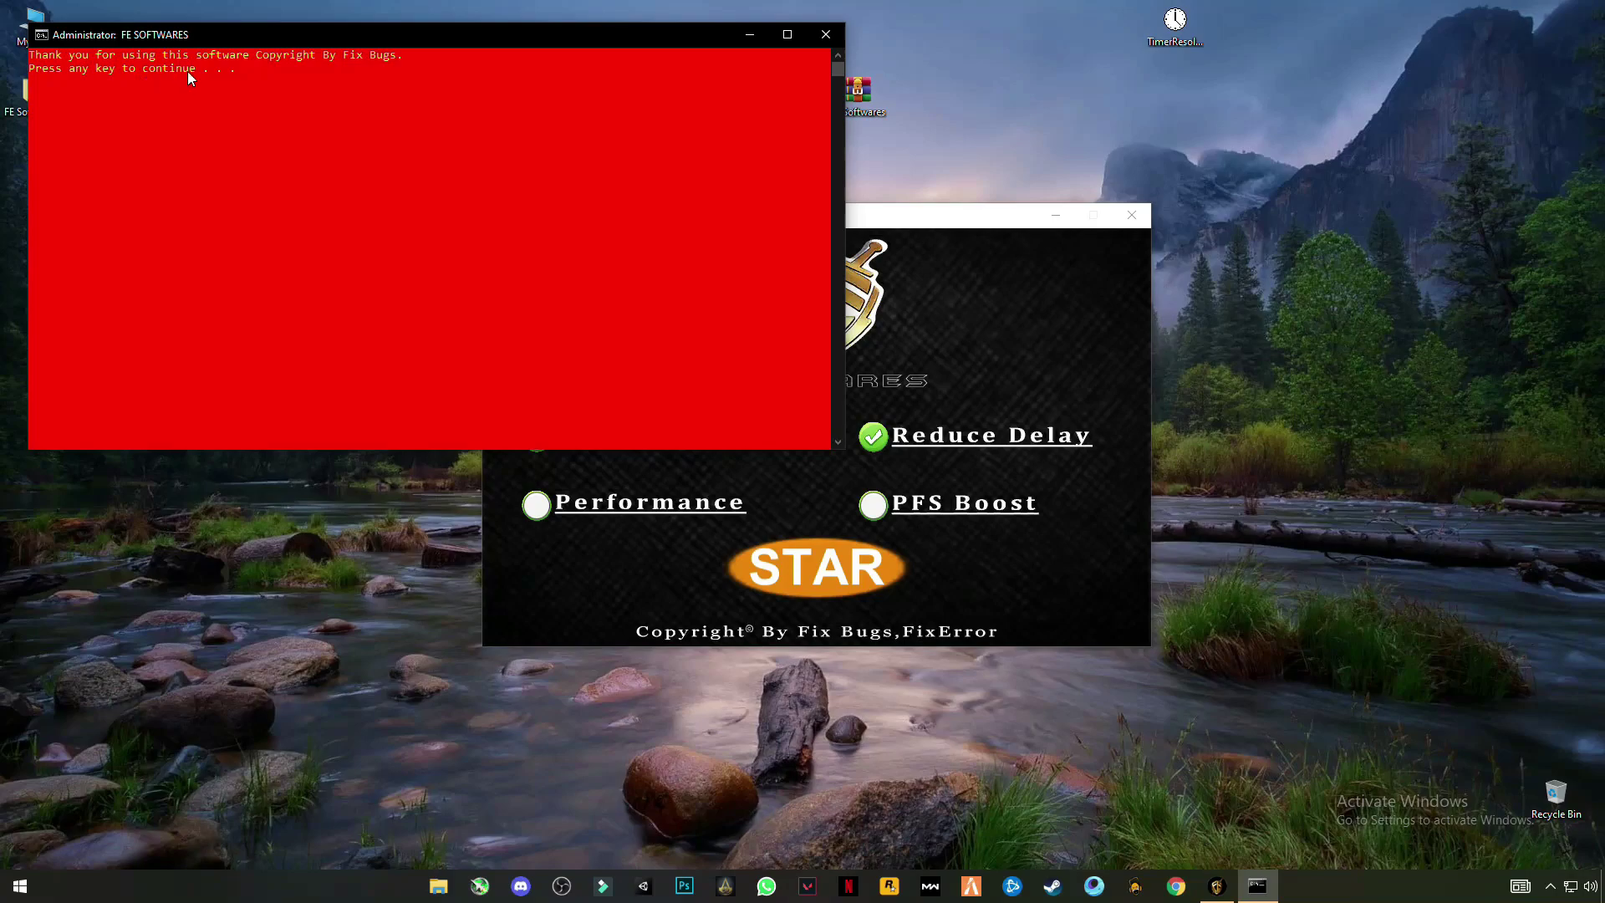
key(Return)
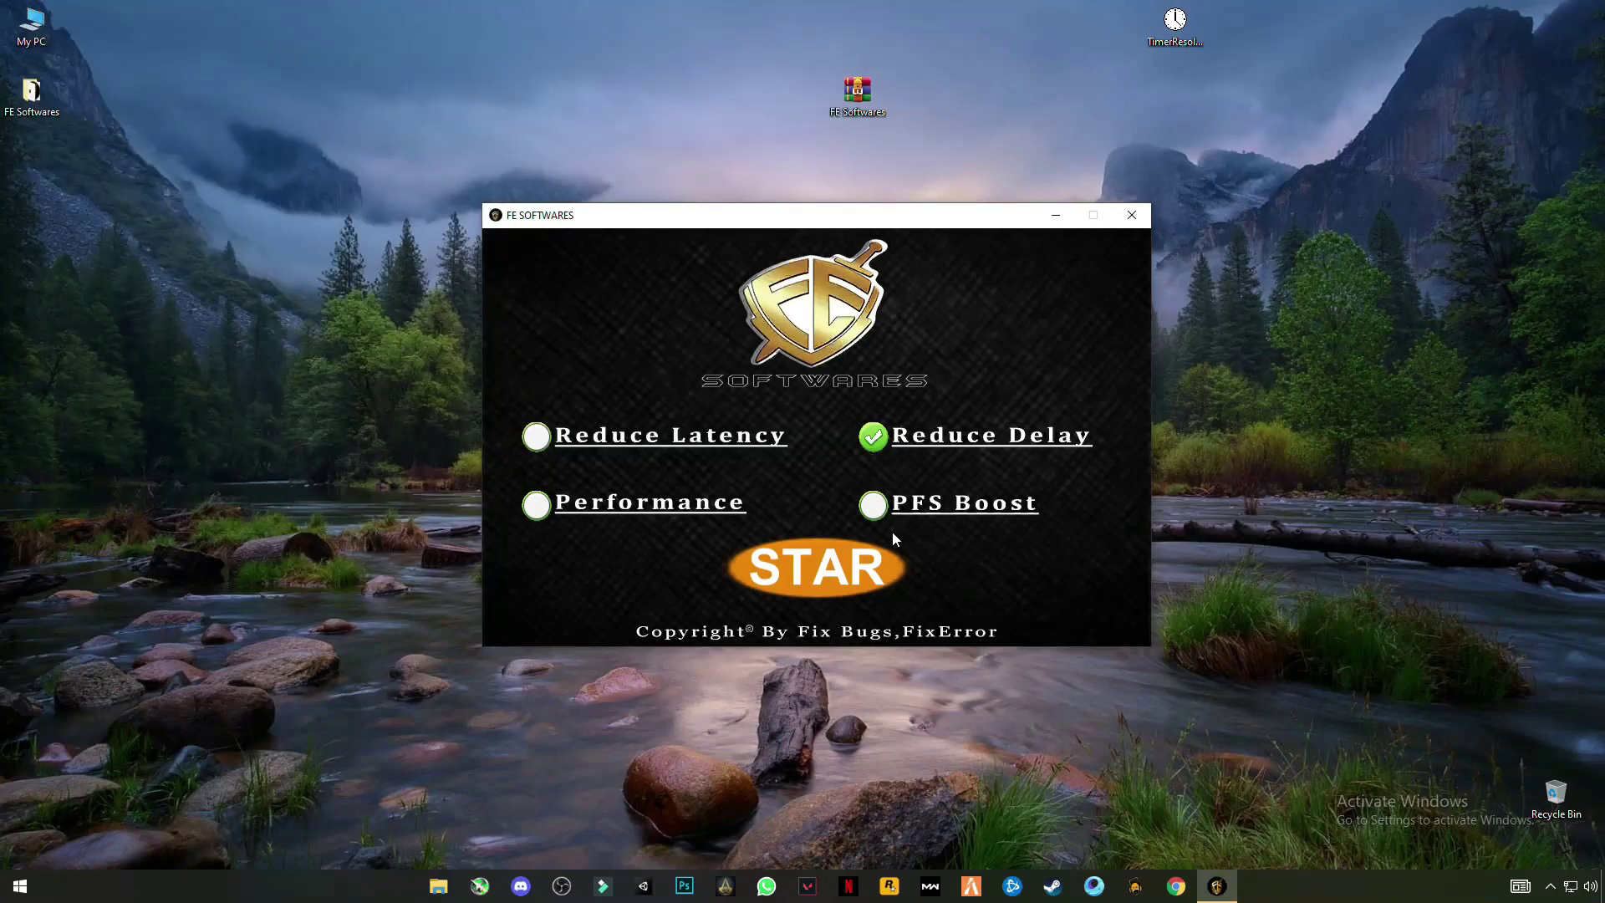
- Untick Reduce Delay and tick Reduce Latency, leaving Reduce Delay cleared after re-toggling it
click(867, 435)
click(547, 434)
drag(1003, 223, 841, 245)
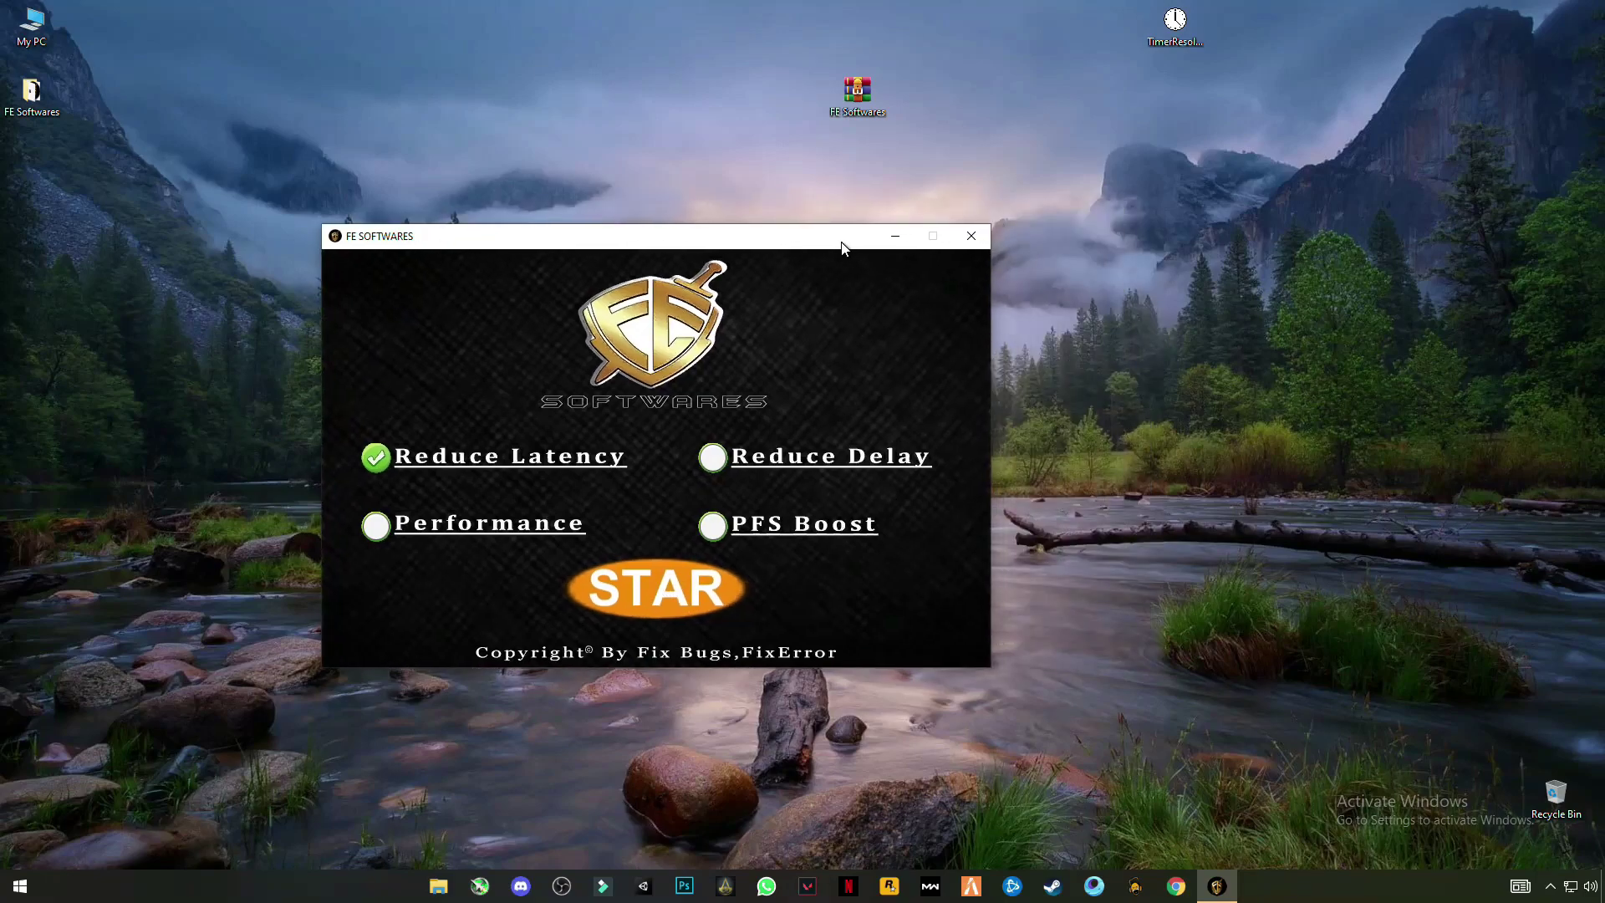
click(712, 462)
click(718, 462)
- Launch TimerResolution from the desktop, apply the 0.500 ms Maximum resolution, and close its window
double_click(1175, 25)
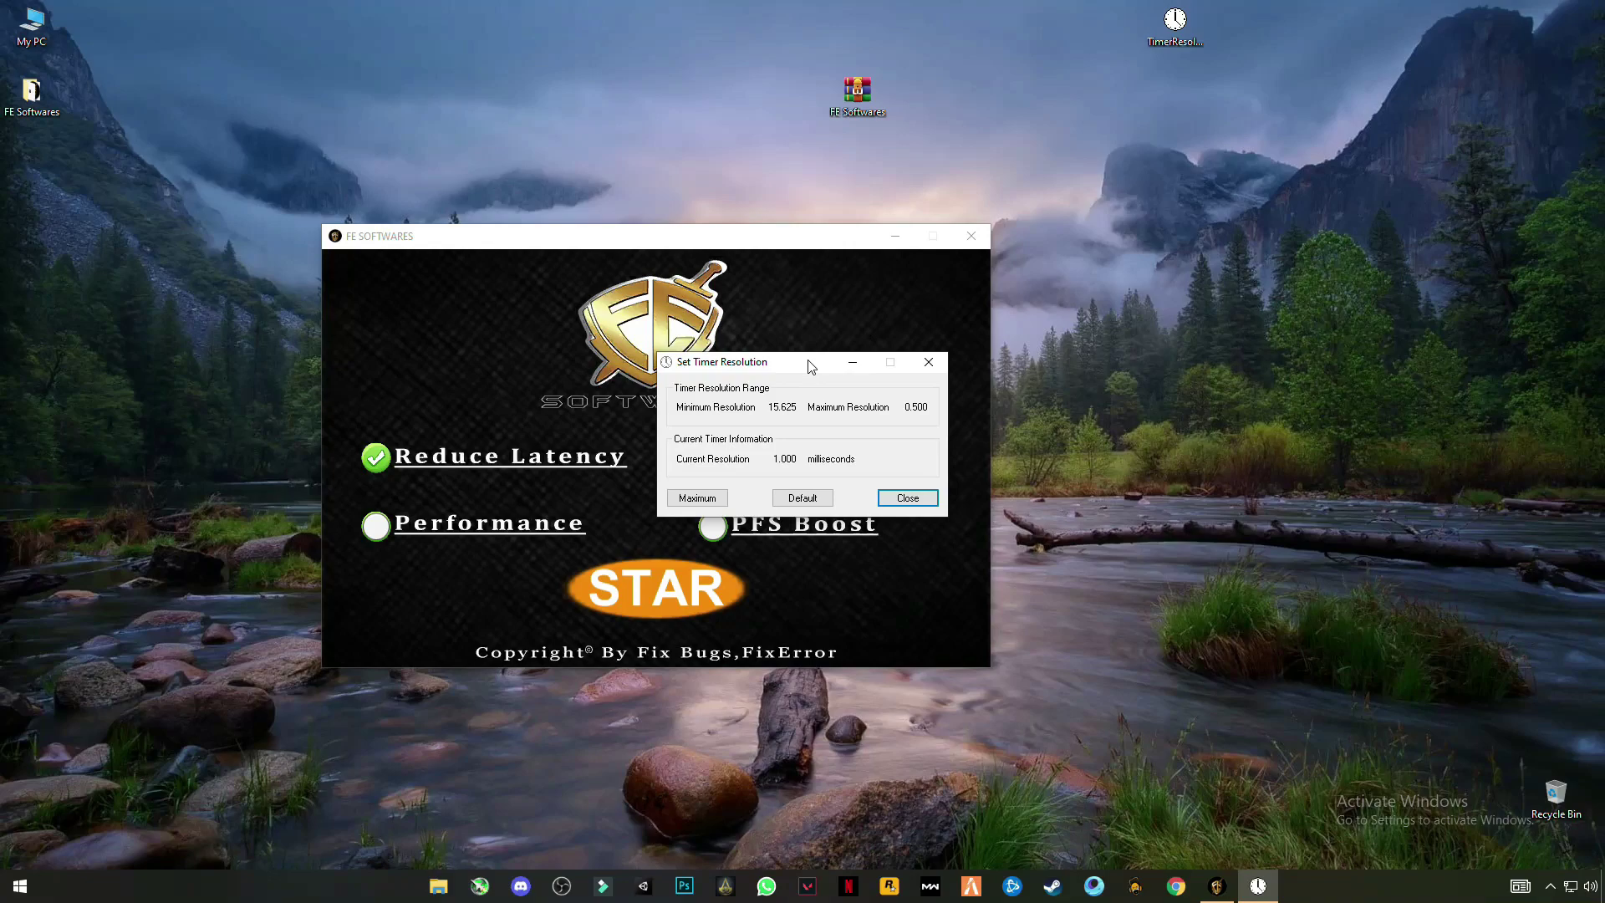
mouse_move(809, 361)
mouse_down()
mouse_move(1126, 266)
mouse_move(1175, 227)
mouse_up()
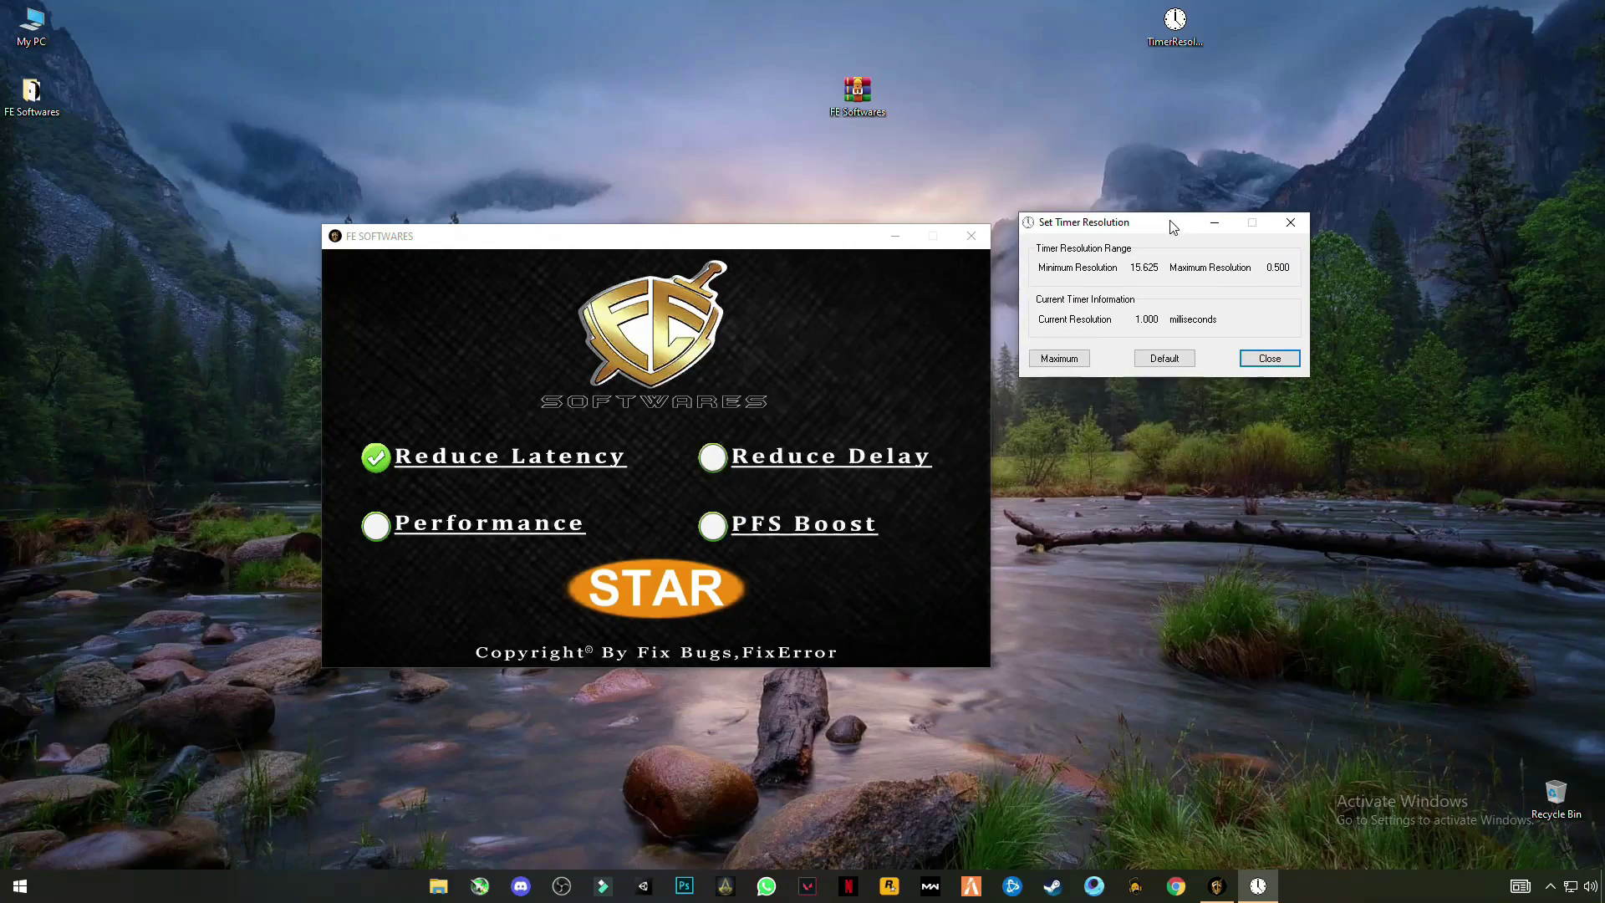
drag(1164, 233, 1188, 199)
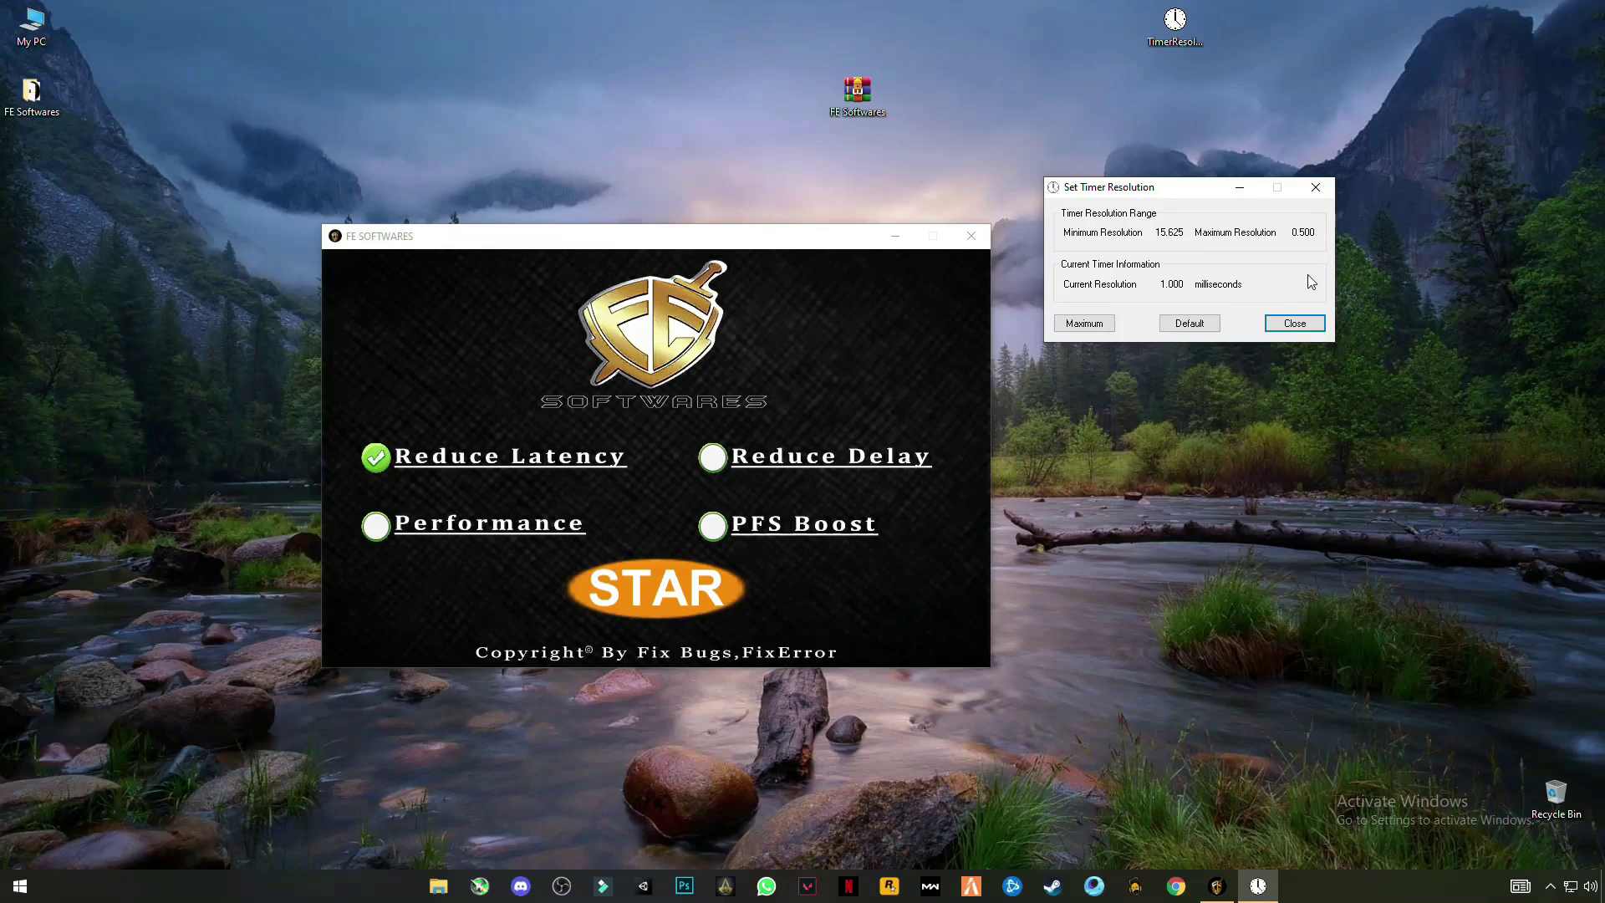
click(1100, 328)
mouse_move(1210, 197)
mouse_down()
mouse_move(1218, 182)
mouse_move(1231, 207)
mouse_up()
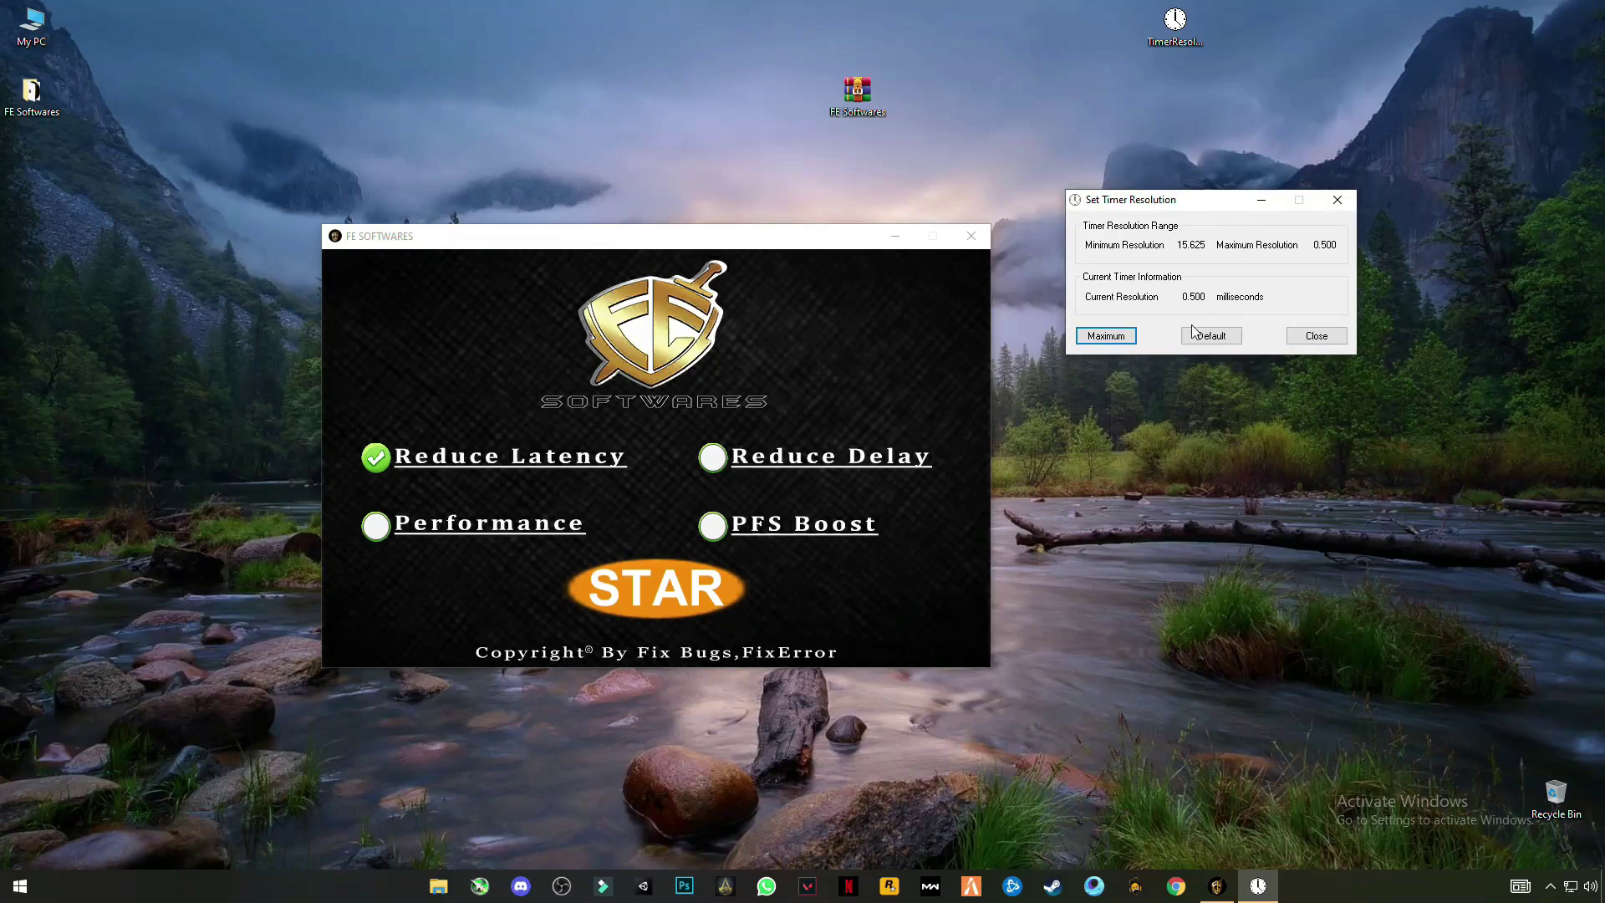
click(1211, 335)
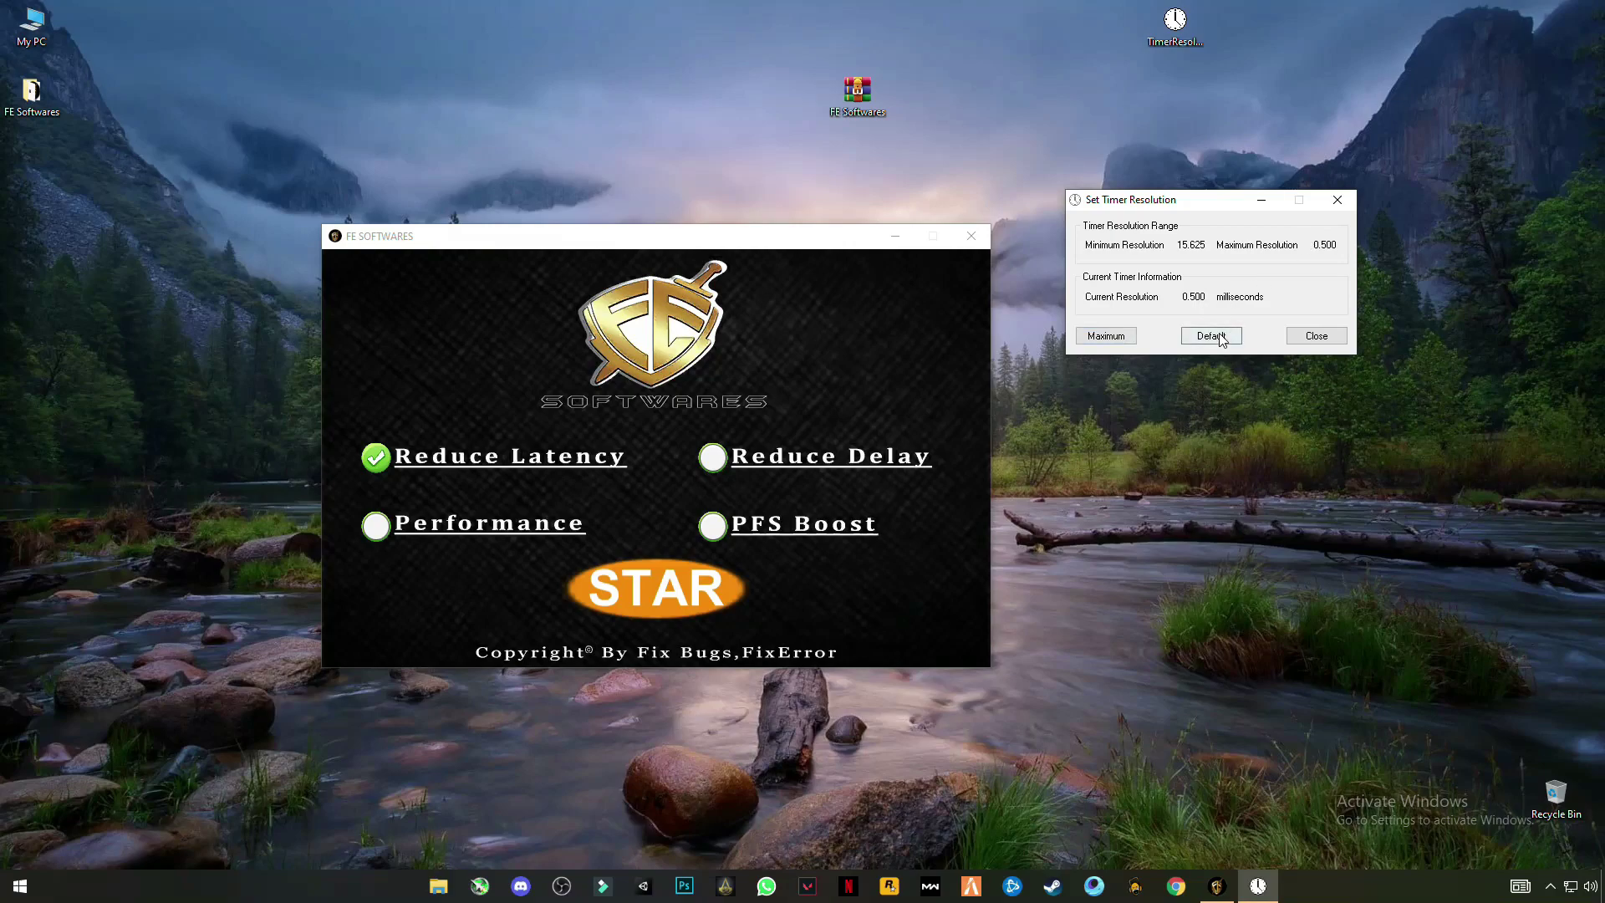
click(1134, 339)
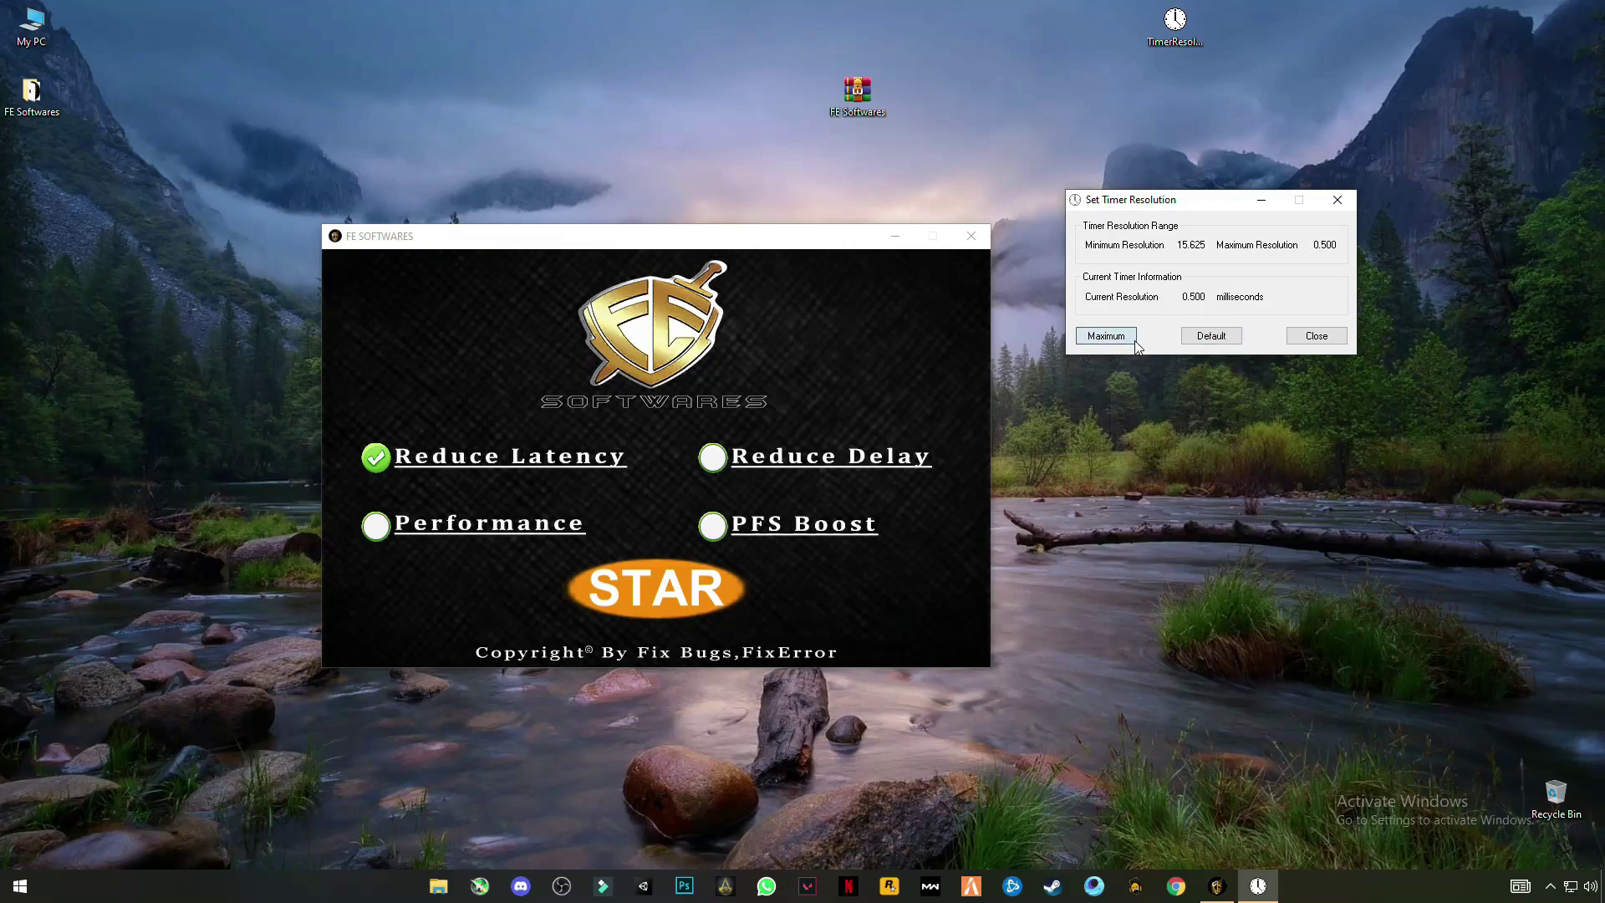
click(1317, 335)
drag(754, 234, 919, 153)
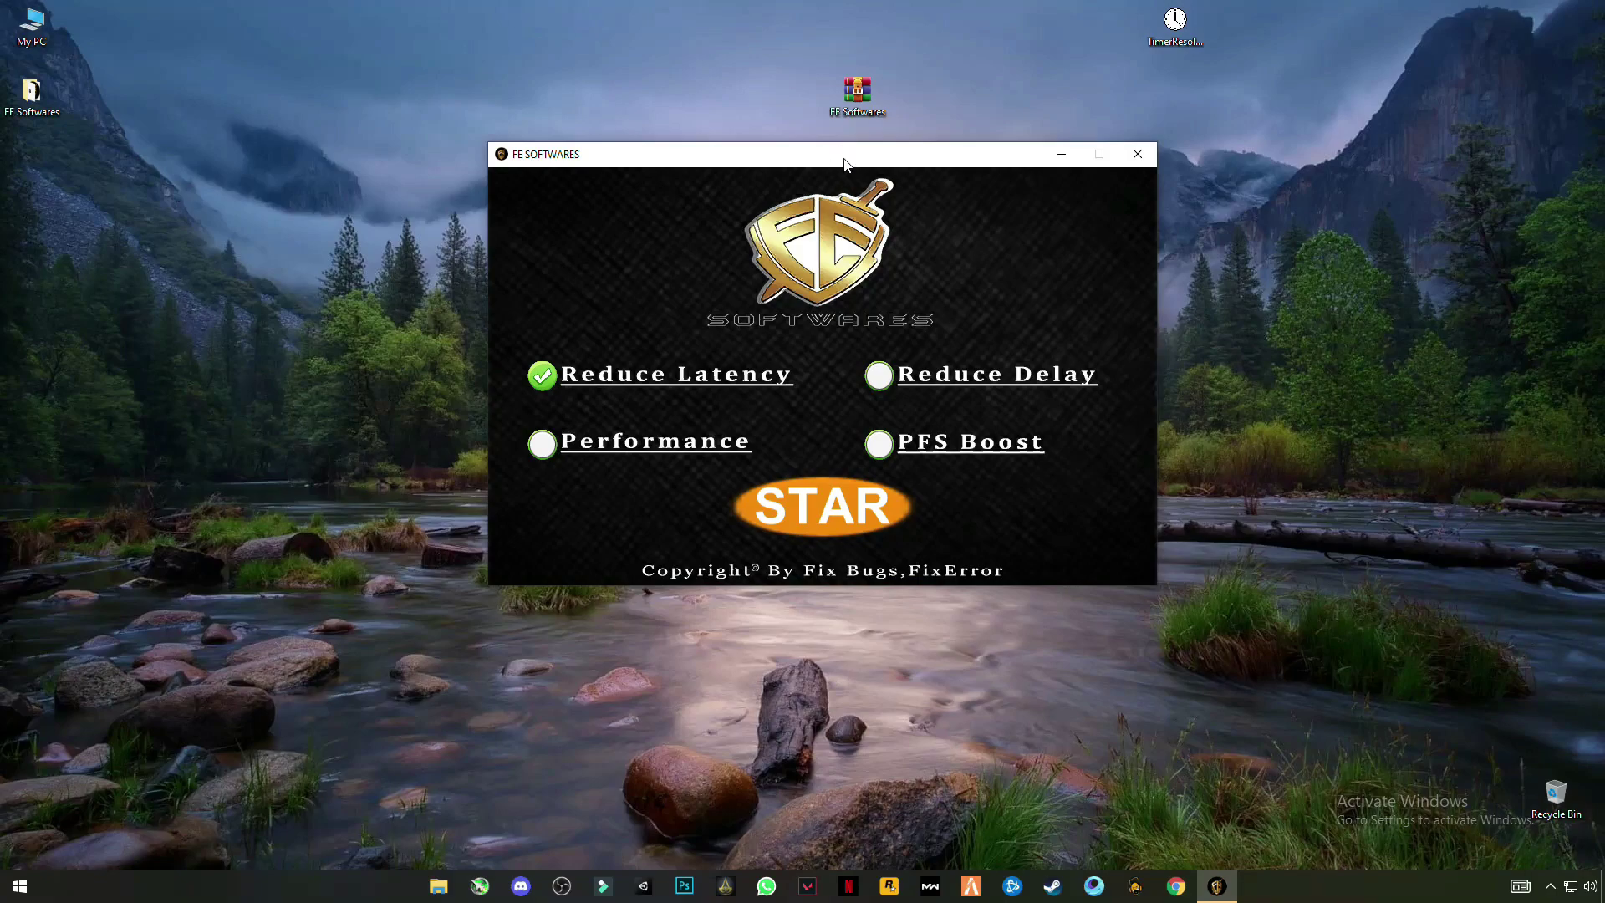
- Reposition the FE SOFTWARES window, tick Reduce Delay and untick Reduce Latency
mouse_move(844, 159)
mouse_down()
mouse_move(842, 211)
mouse_move(722, 285)
mouse_up()
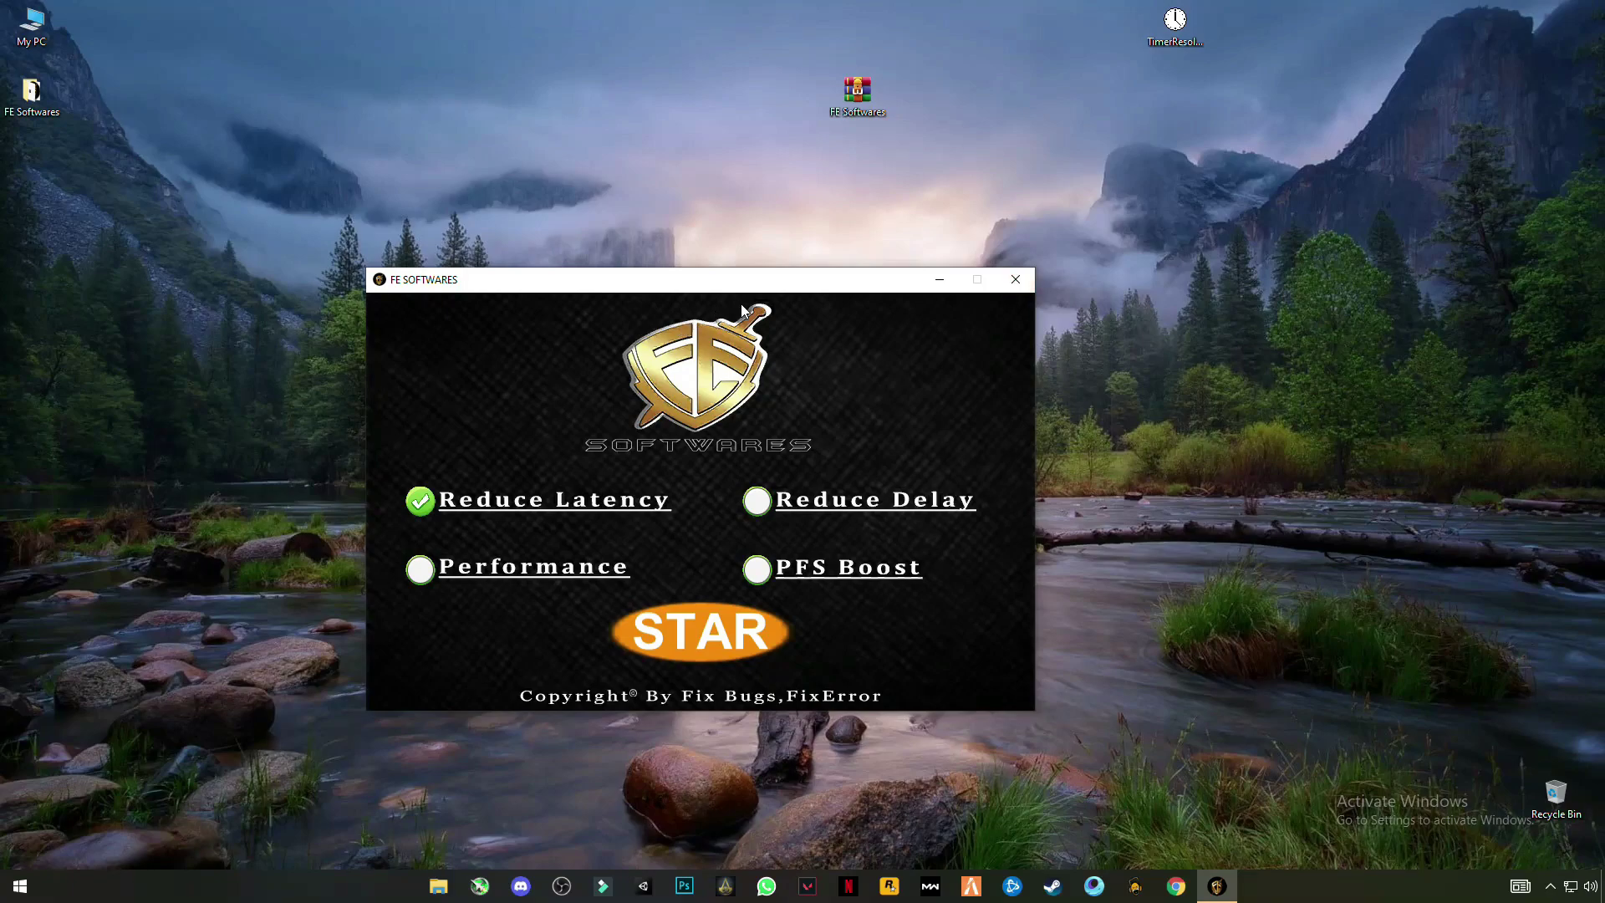
click(758, 502)
click(417, 512)
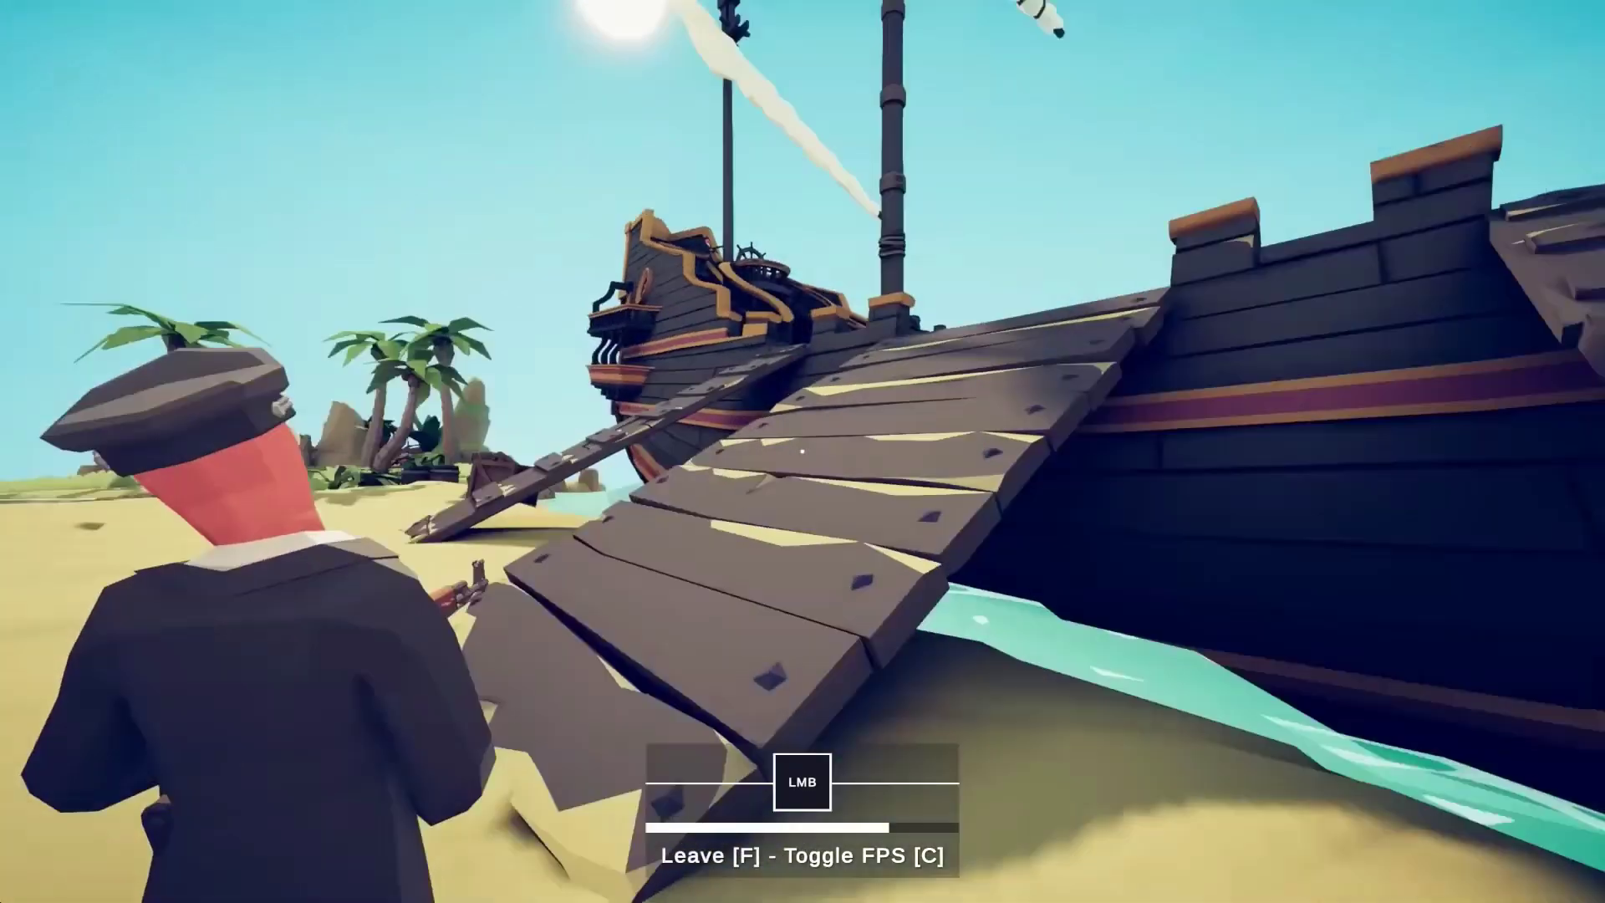
- Walk the soldier up the ramp onto the pirate ship deck and shoot enemies toward the stern
key(w)
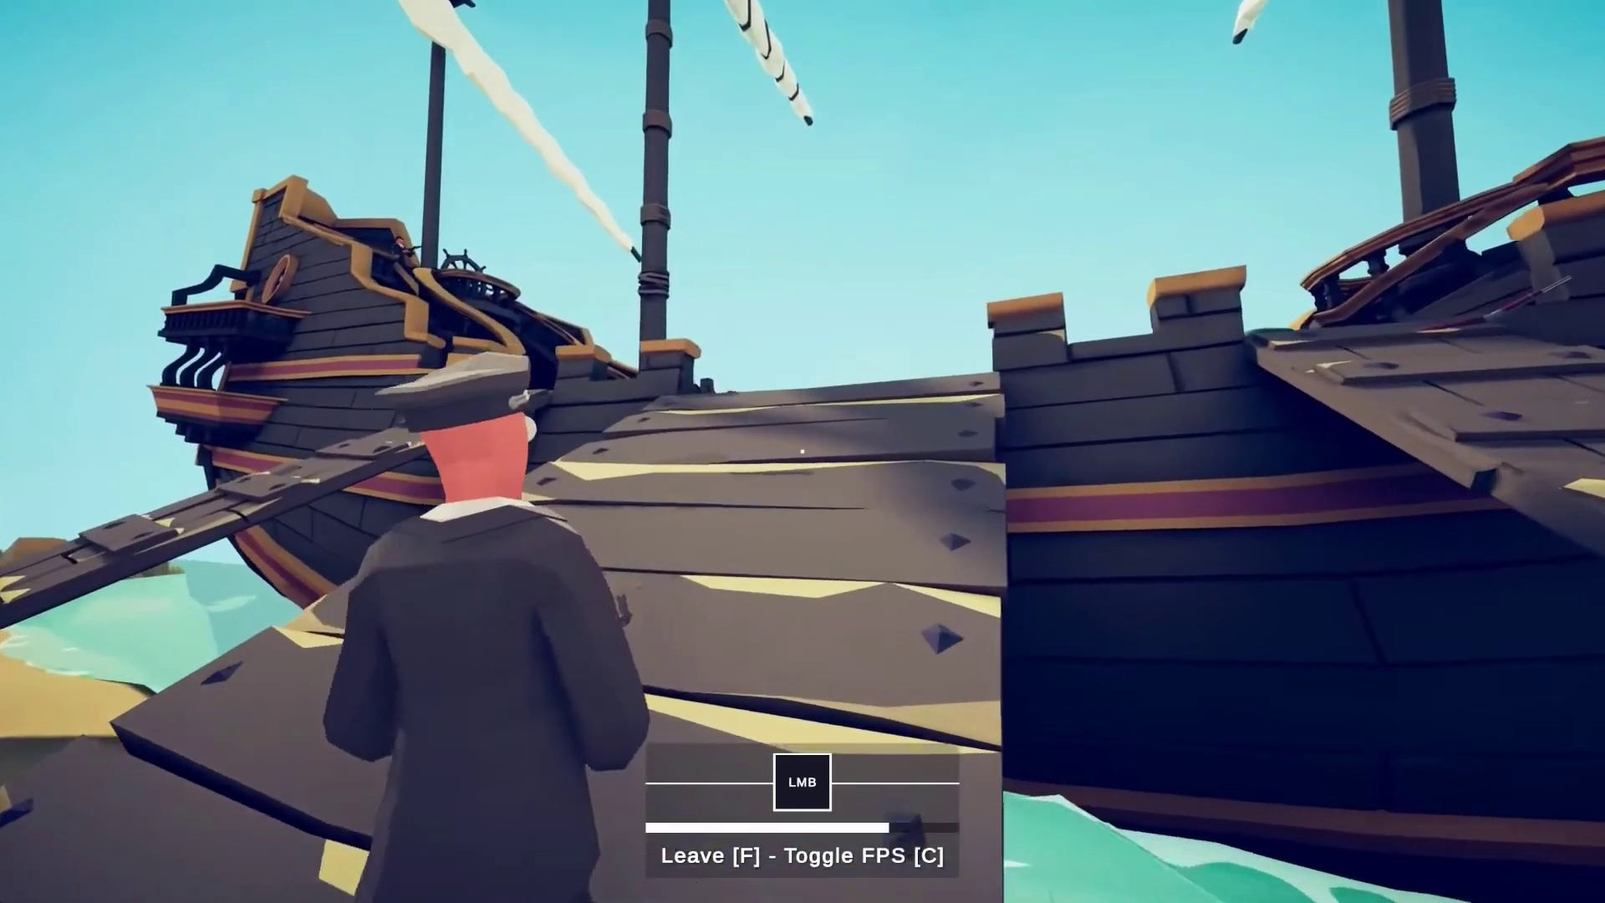
key(w)
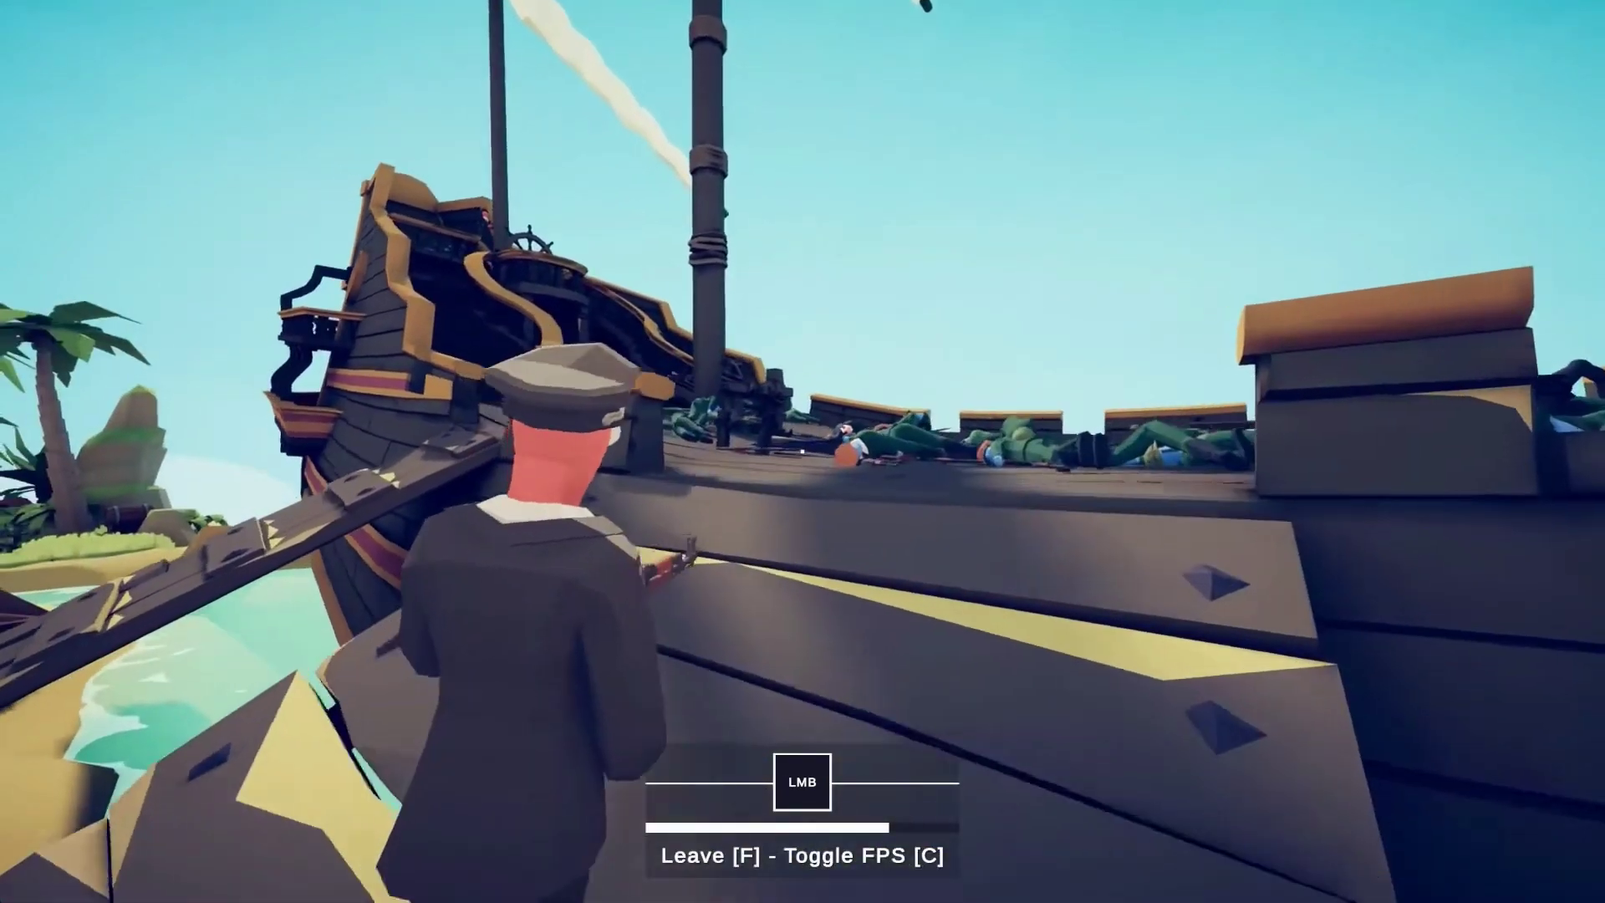
key(w)
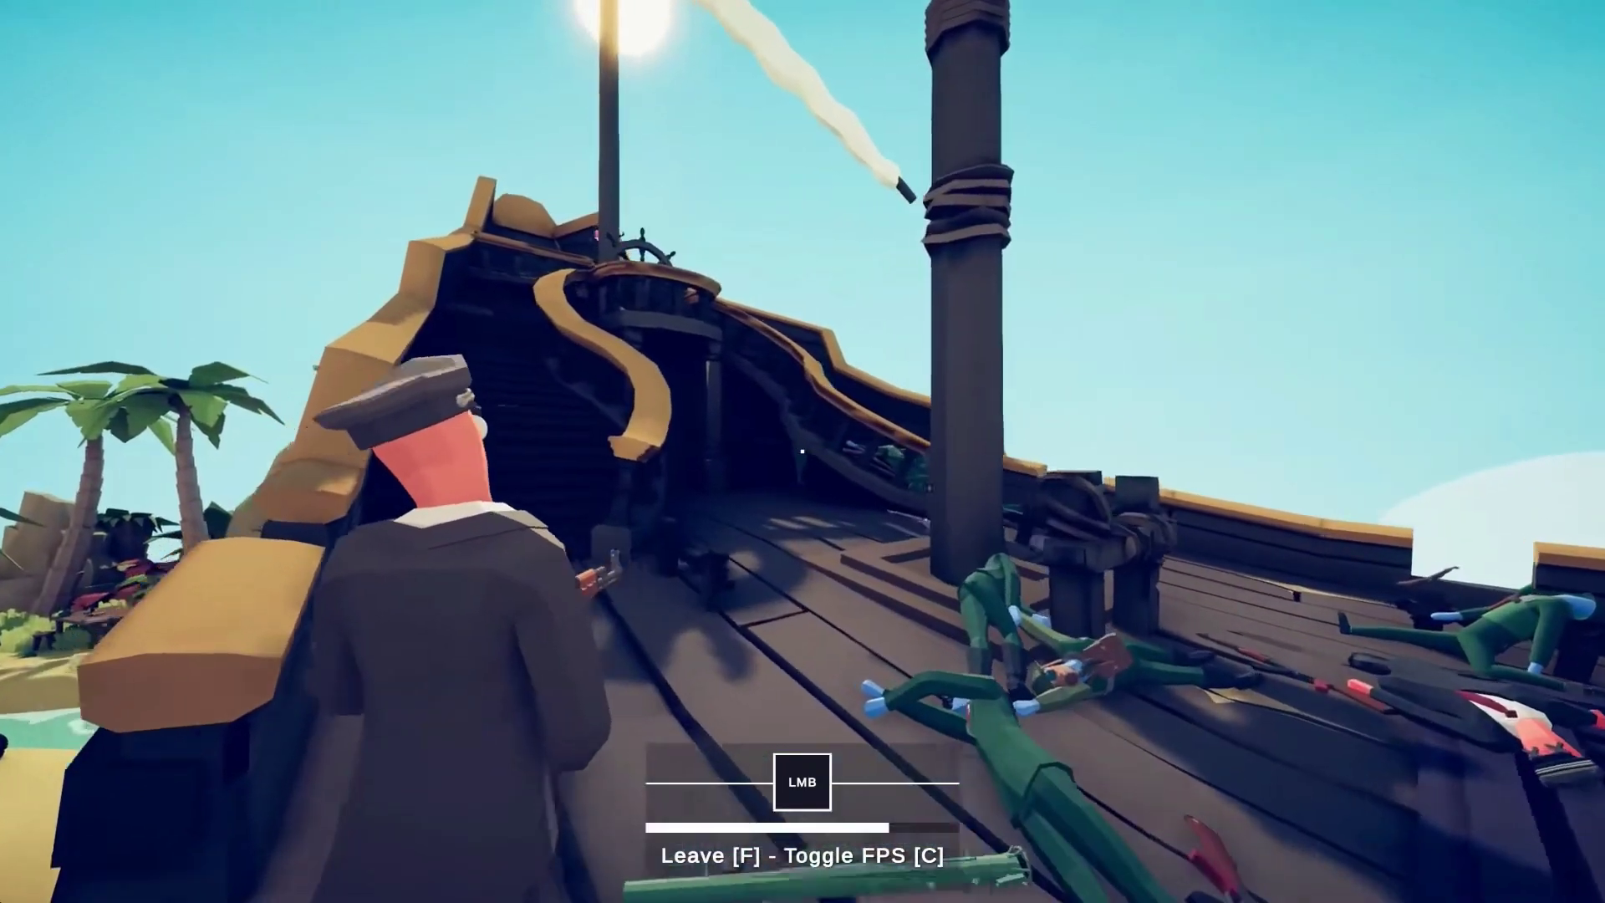
click(801, 451)
key(w)
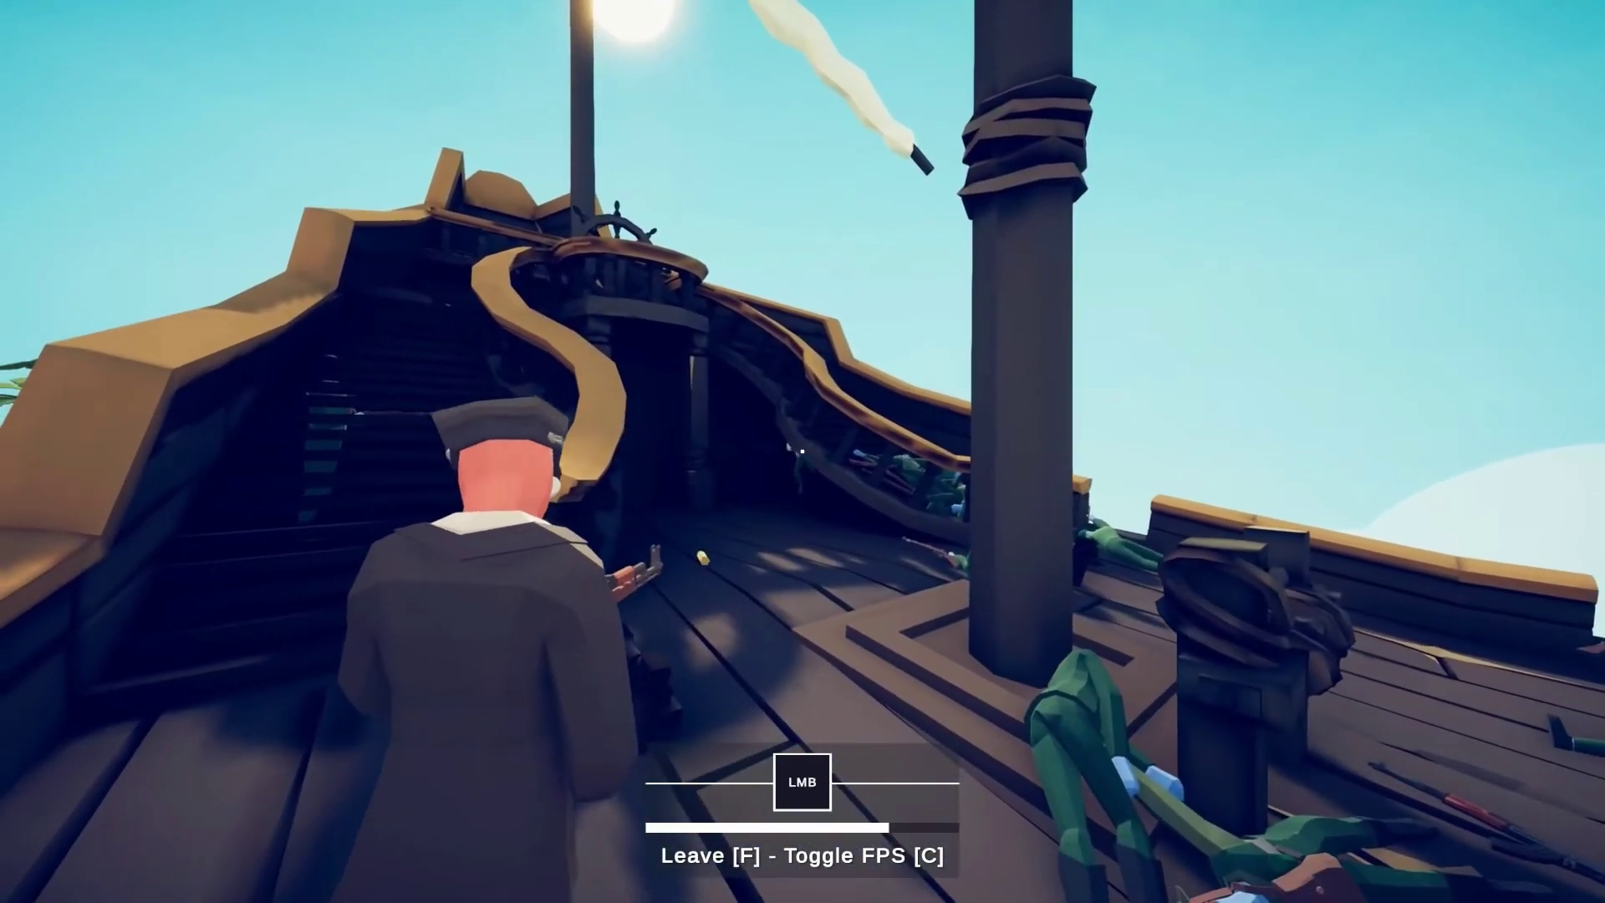
click(801, 451)
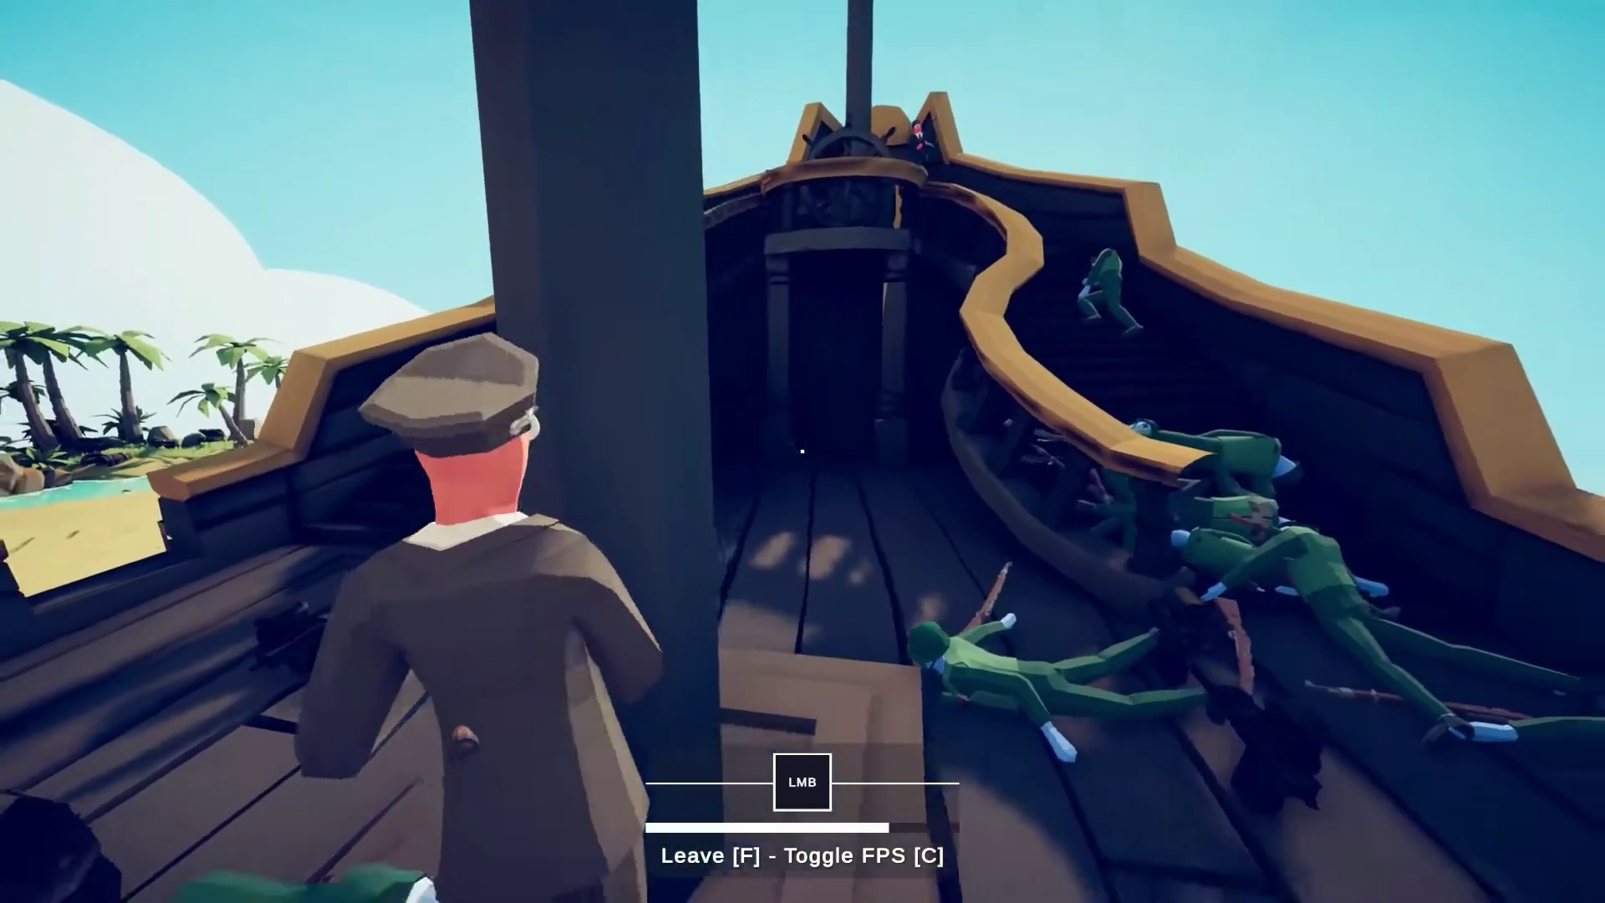
click(803, 451)
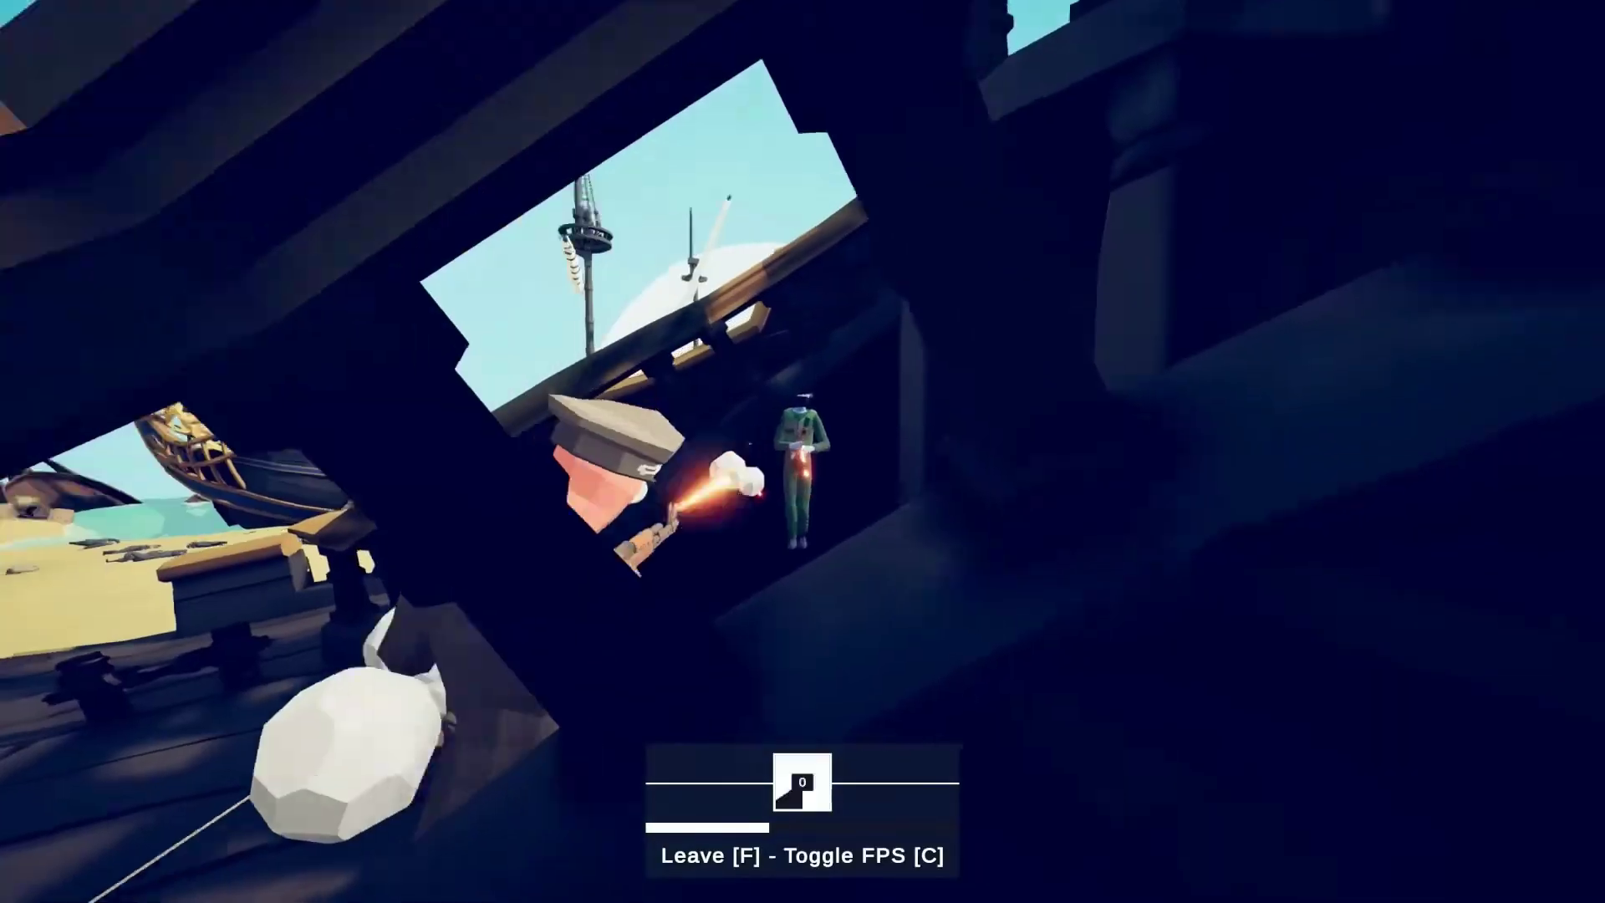